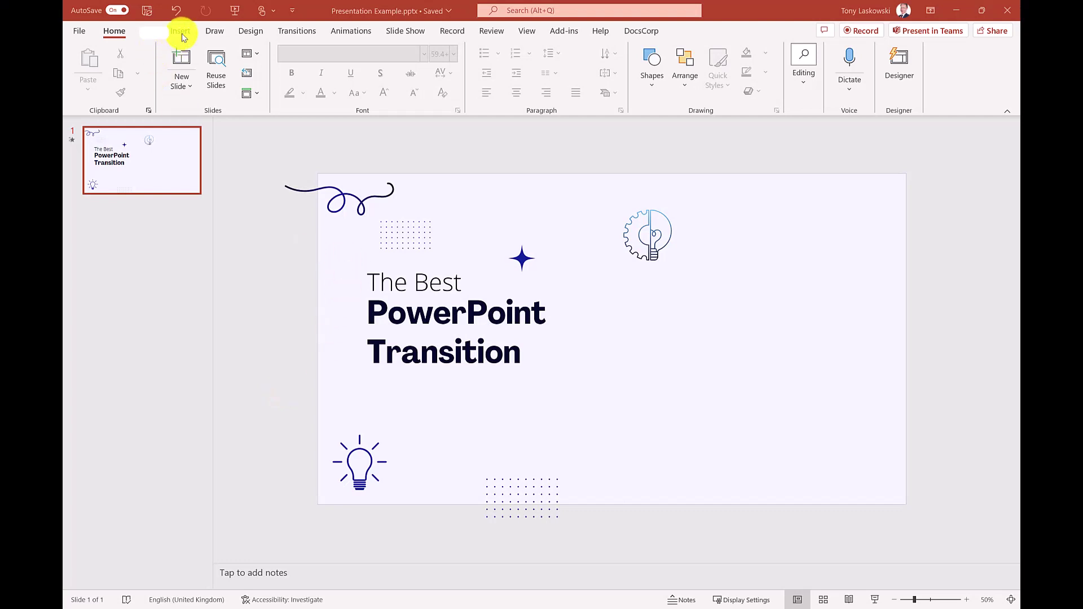
- Insert the dark laptop from the Microsoft Products stock 3D models onto the title slide
left_click(181, 32)
left_click(477, 53)
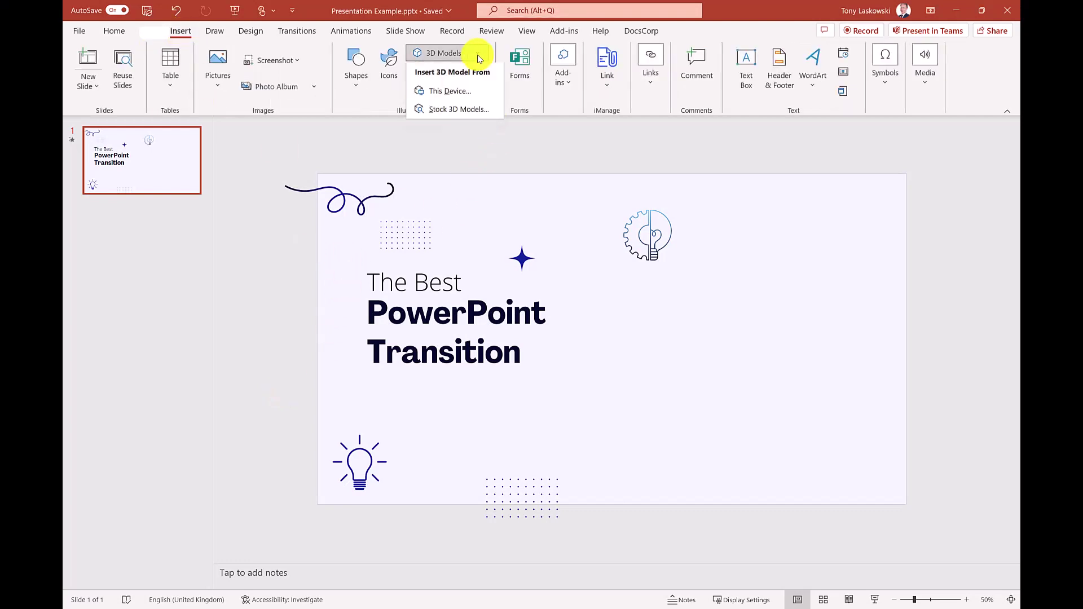
left_click(484, 111)
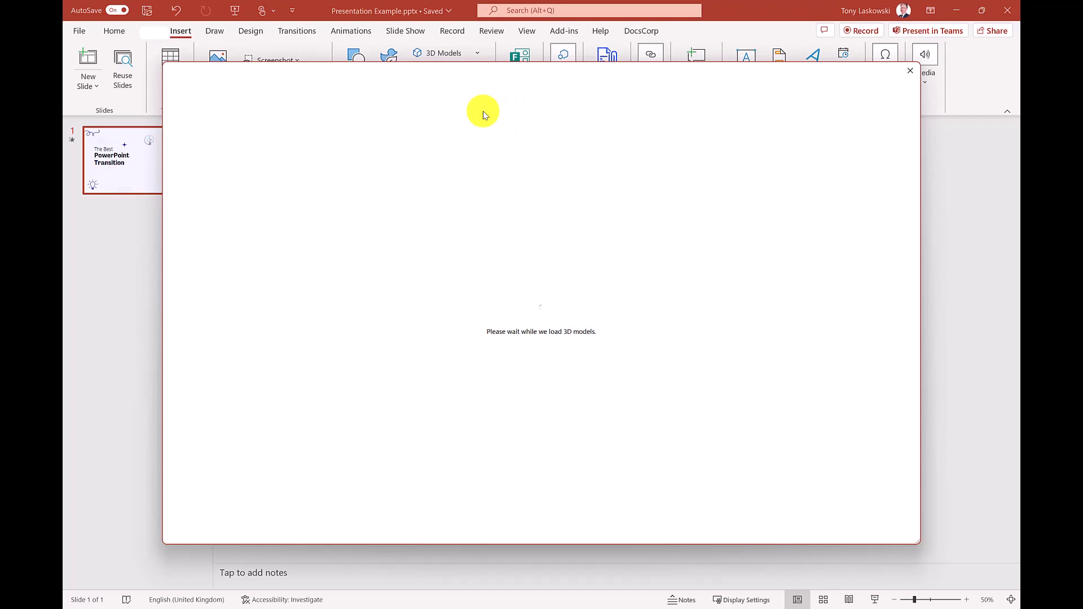
scroll(481, 205, "down", 5)
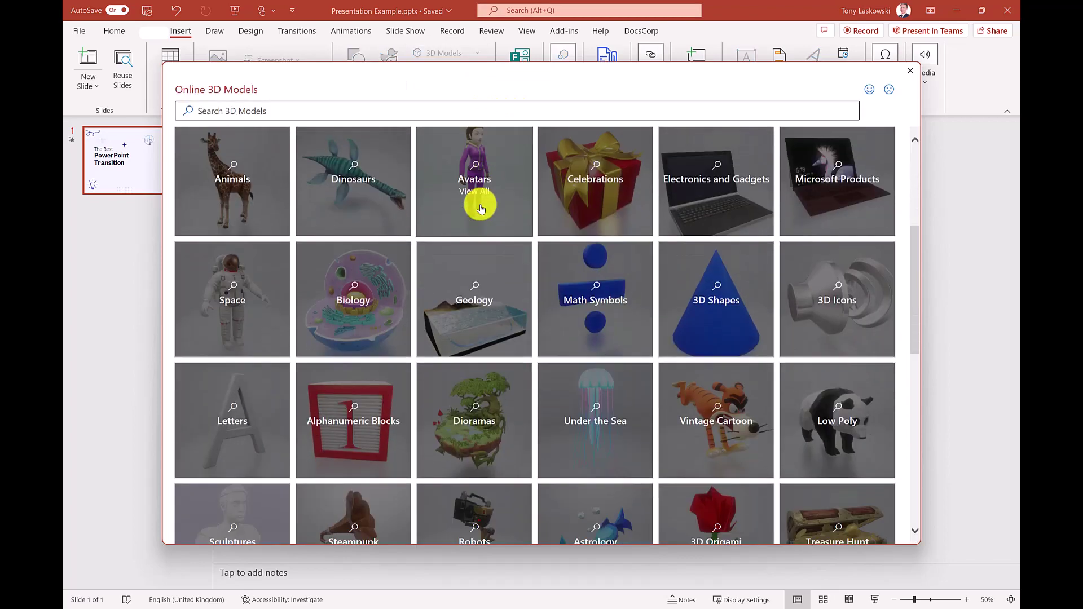
scroll(481, 205, "up", 1)
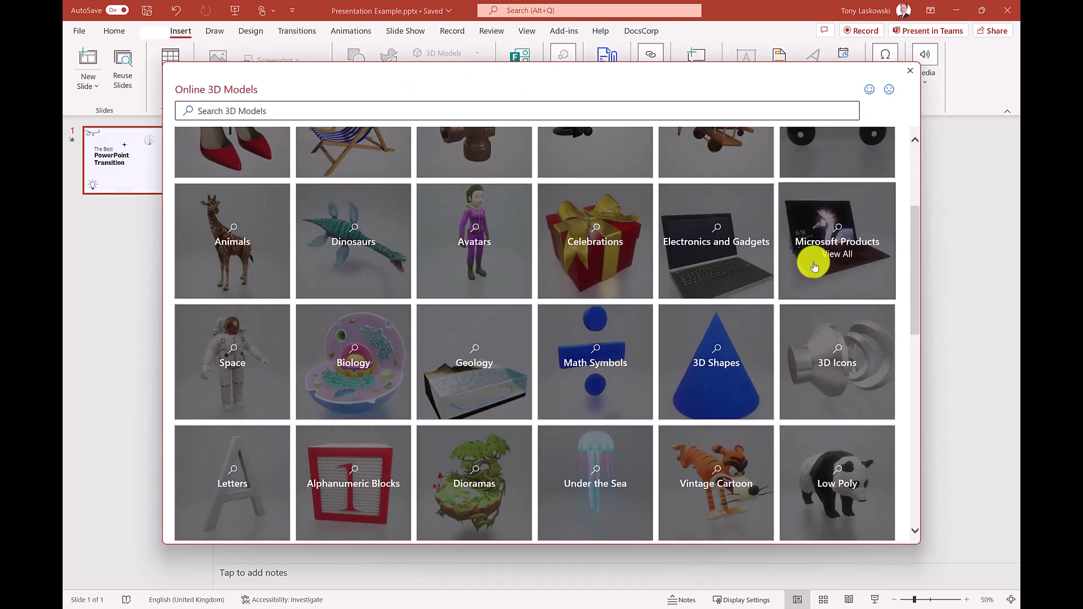
left_click(813, 267)
left_click(503, 208)
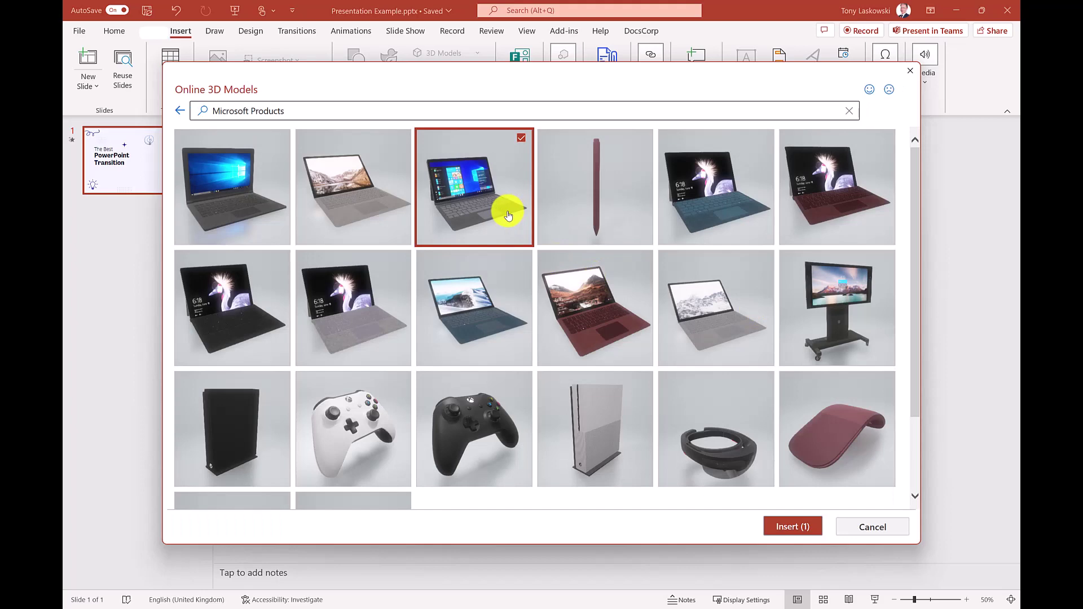
left_click(768, 531)
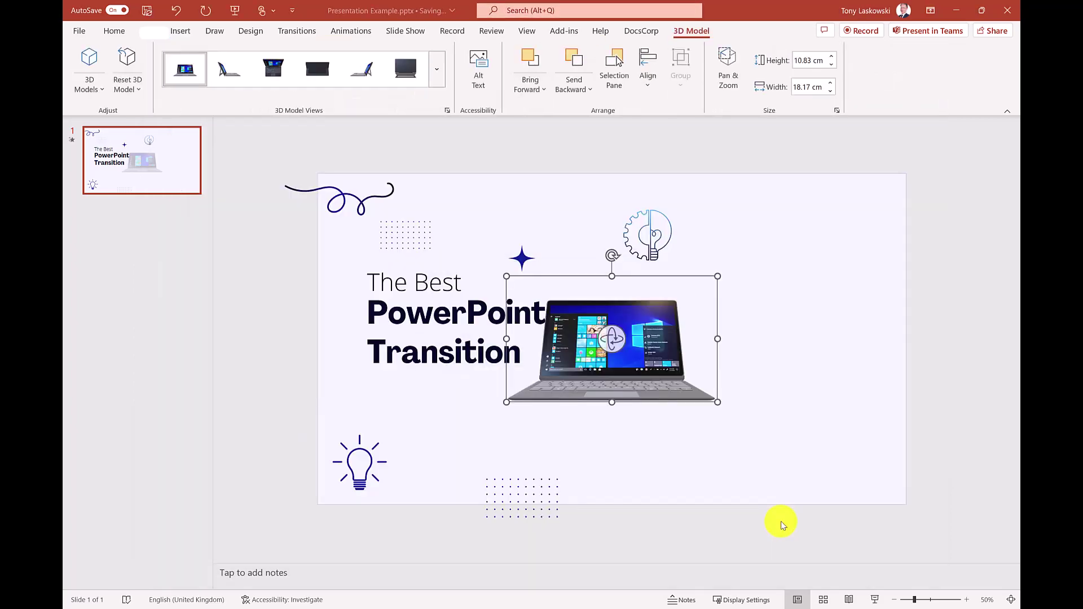
- Move the laptop to the slide's right side, enlarge it, and rotate it to an angled view
left_click_drag(658, 358, 818, 338)
left_click_drag(665, 382, 598, 429)
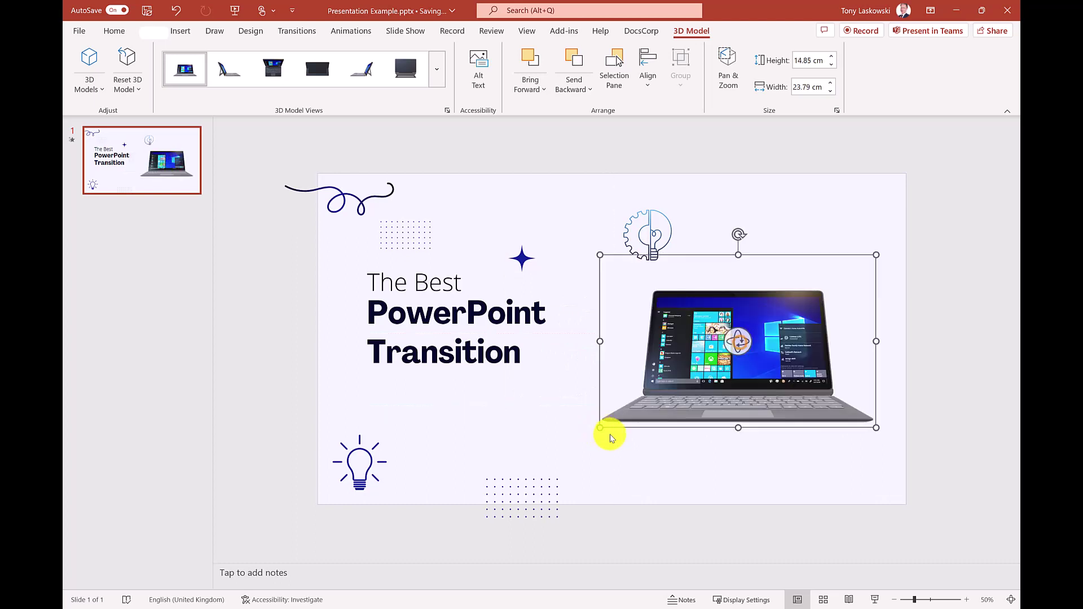
left_click_drag(738, 341, 631, 401)
left_click_drag(730, 438, 759, 429)
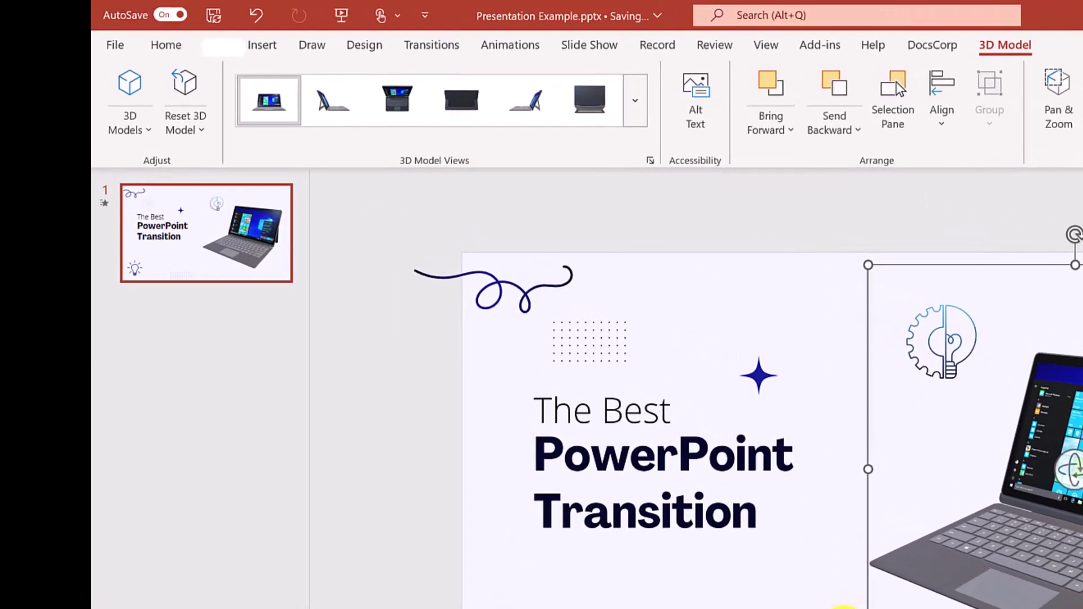
- Duplicate slide 1 as a new slide 2, then return to editing slide 1
left_click(199, 235)
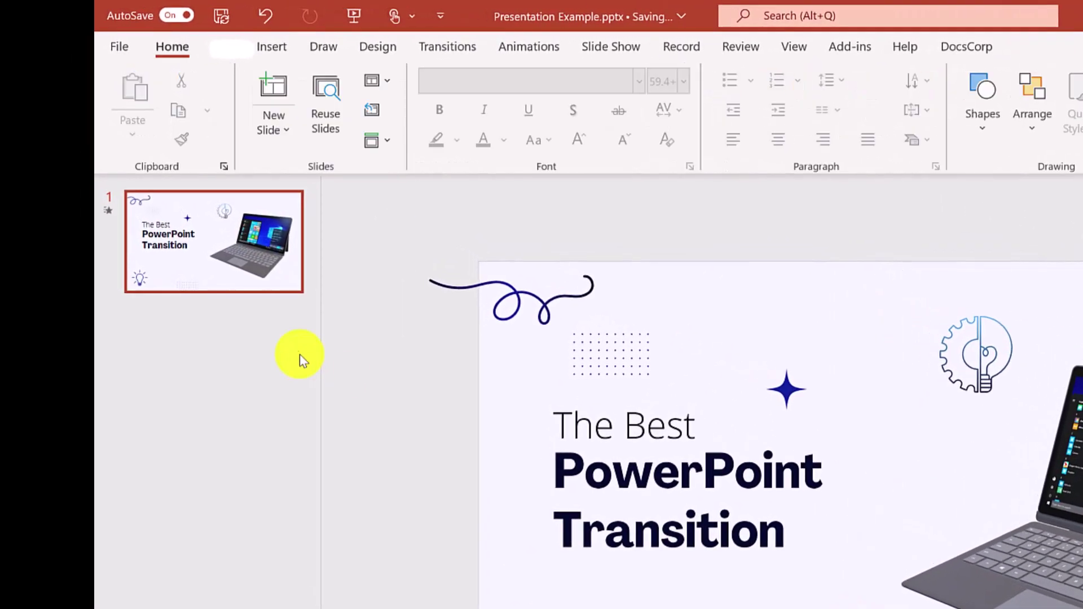
right_click(262, 268)
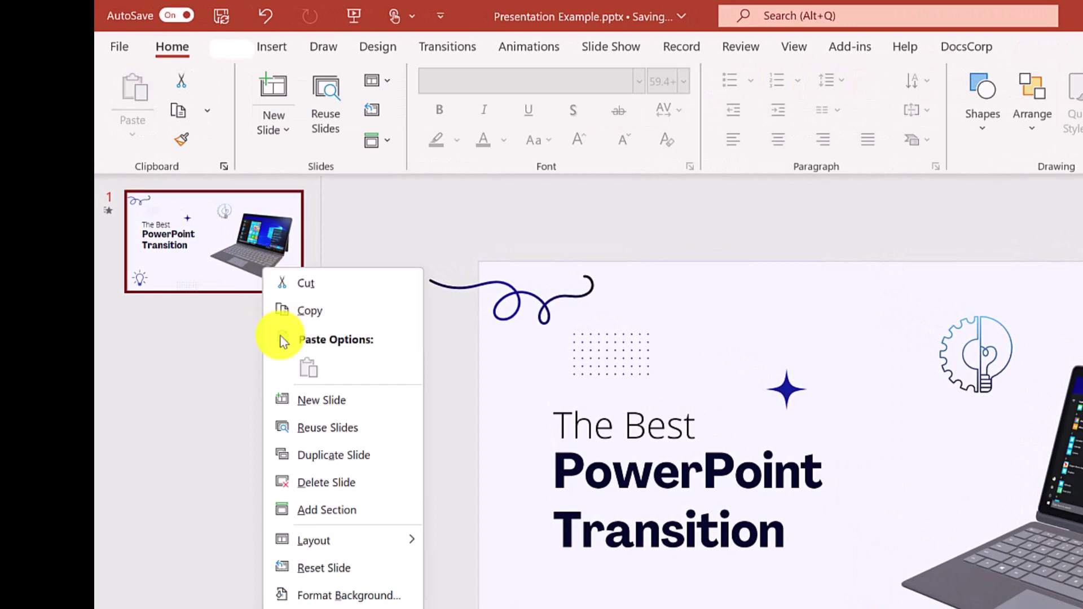
left_click(339, 454)
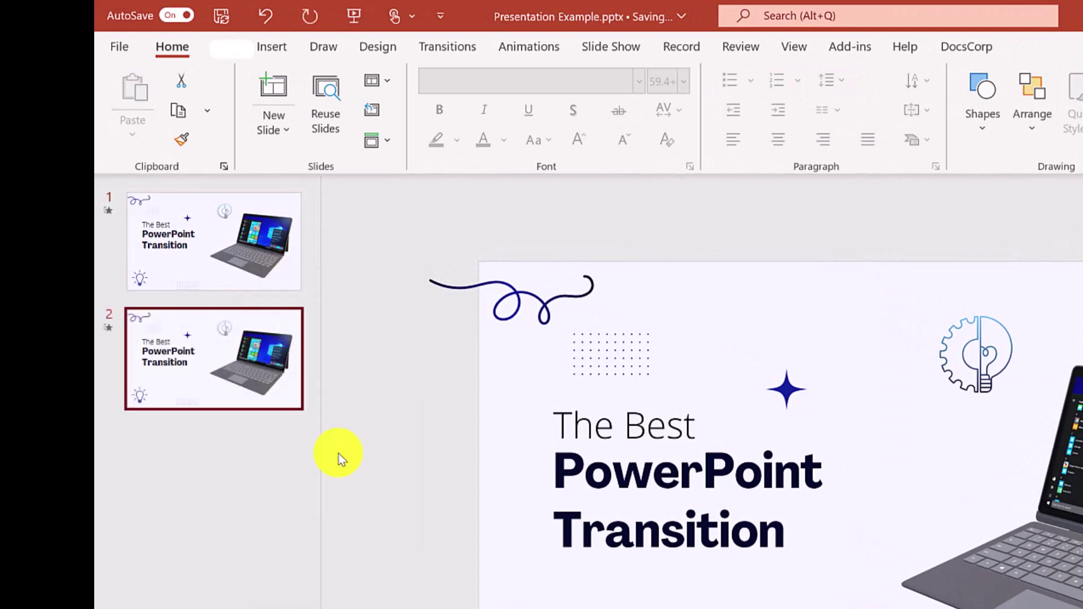
left_click(241, 261)
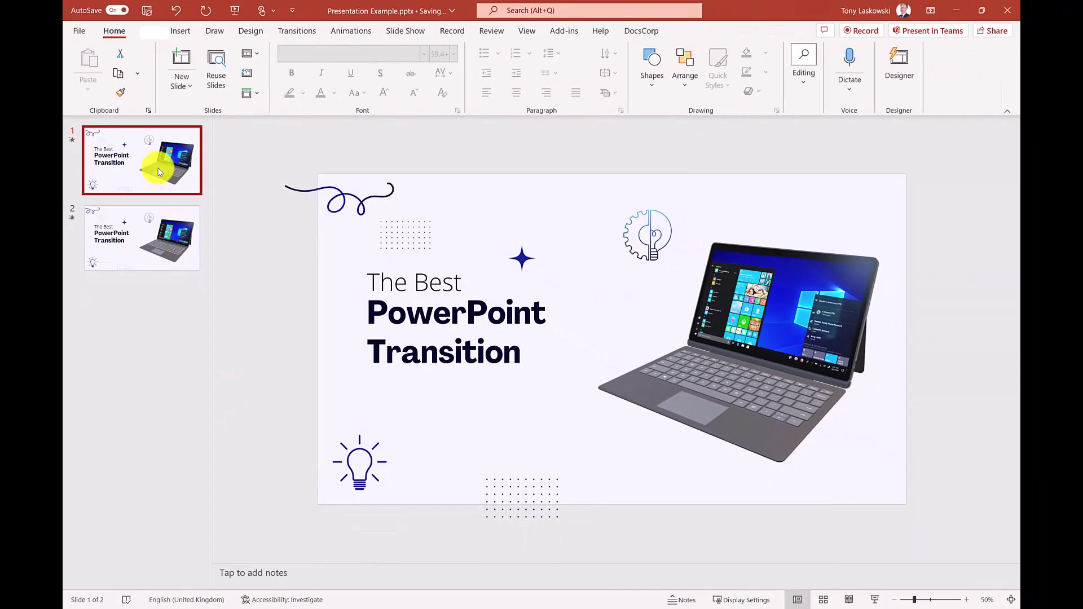
left_click(270, 323)
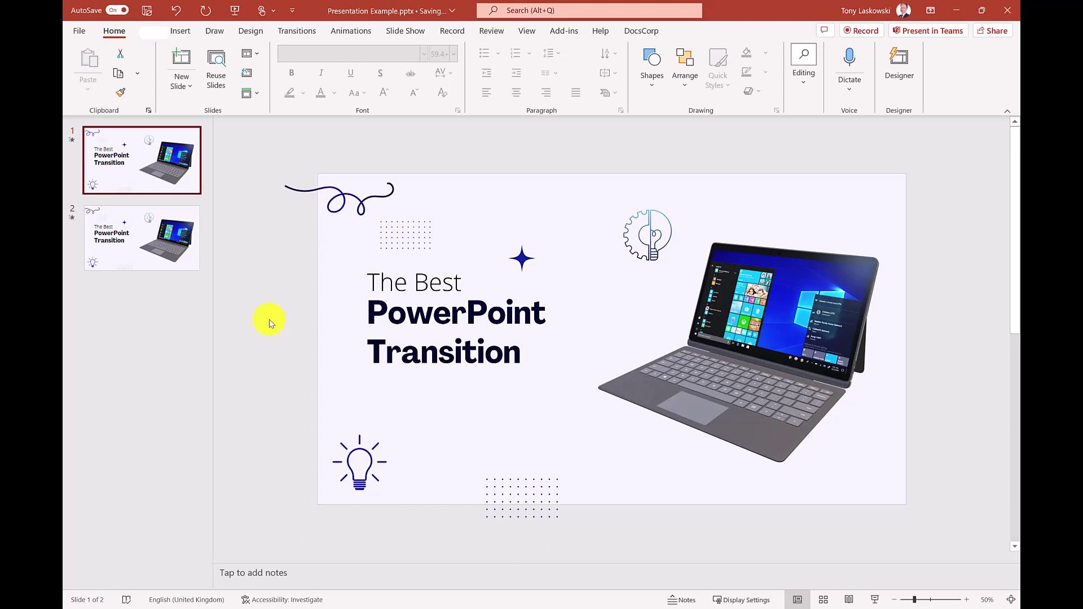
- On slide 1, drag the title text off the left edge and shift the laptop left
scroll(270, 323, "down", 2)
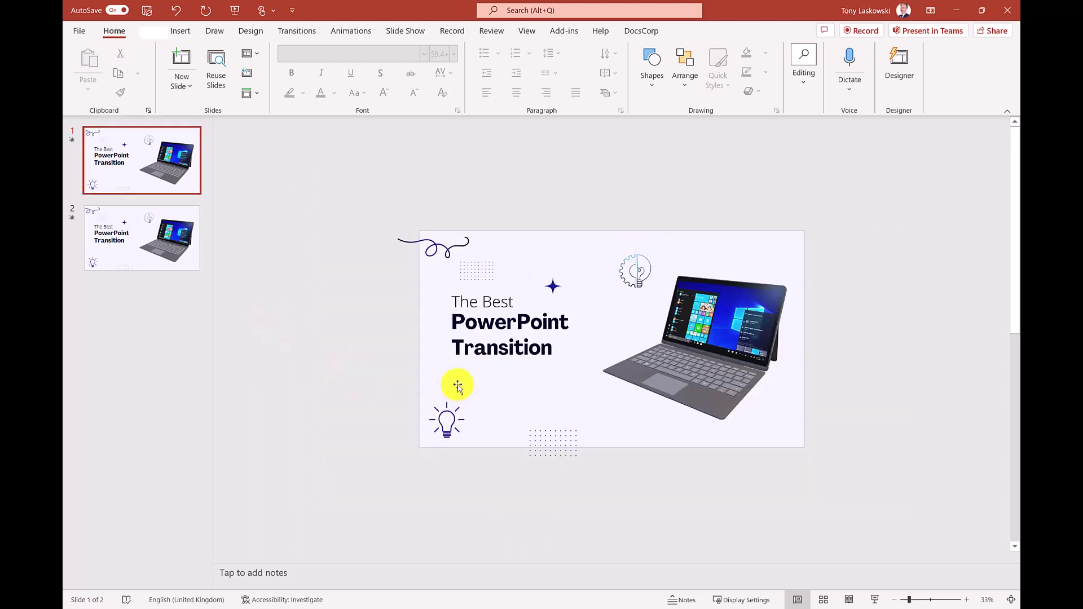
left_click(470, 354)
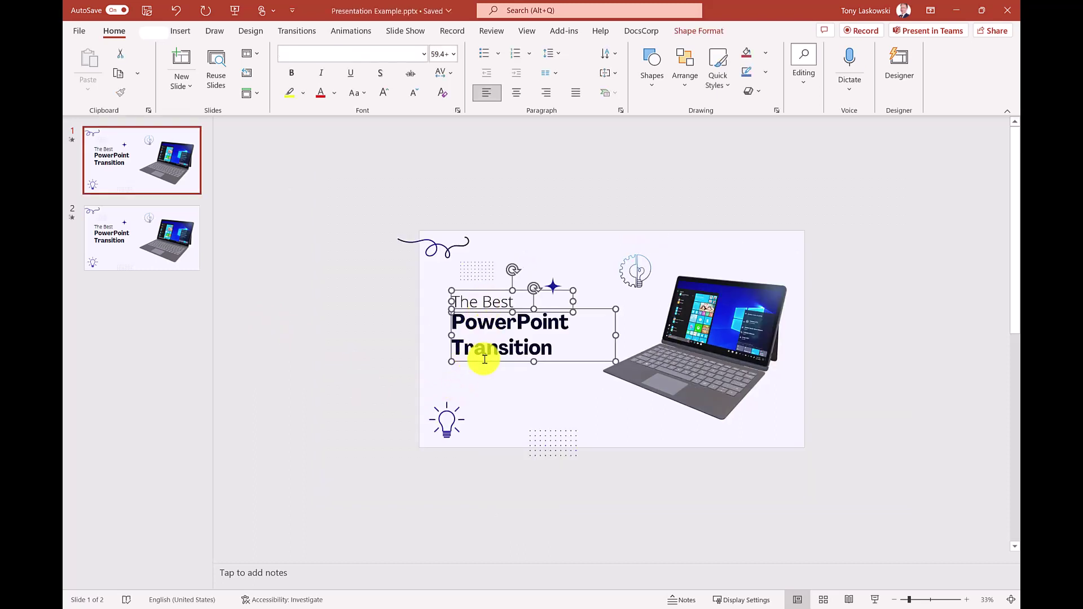
left_click_drag(478, 359, 299, 354)
left_click(695, 367)
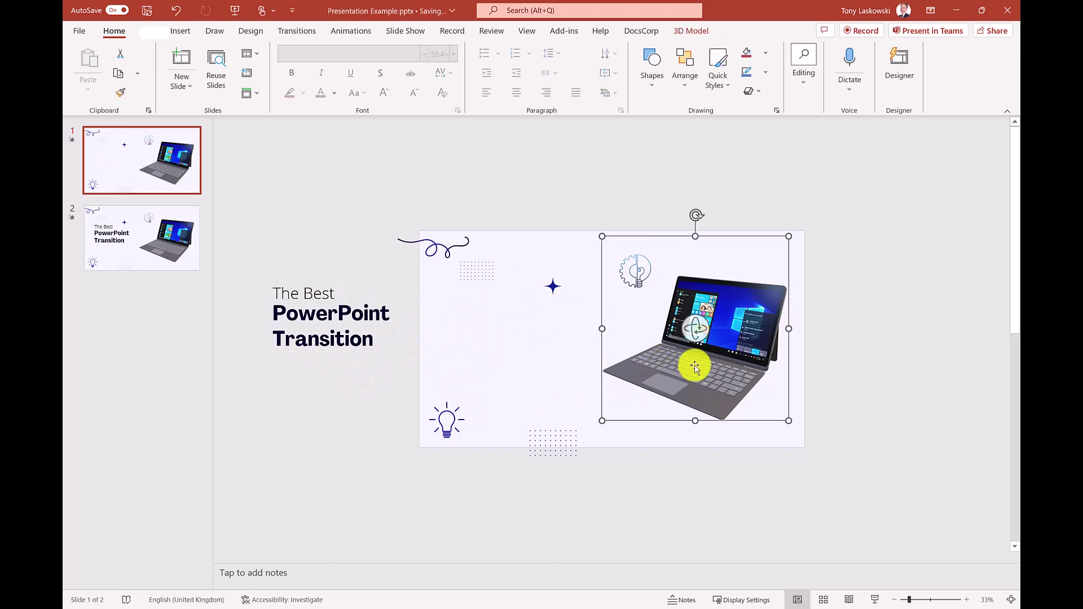
left_click_drag(721, 368, 550, 381)
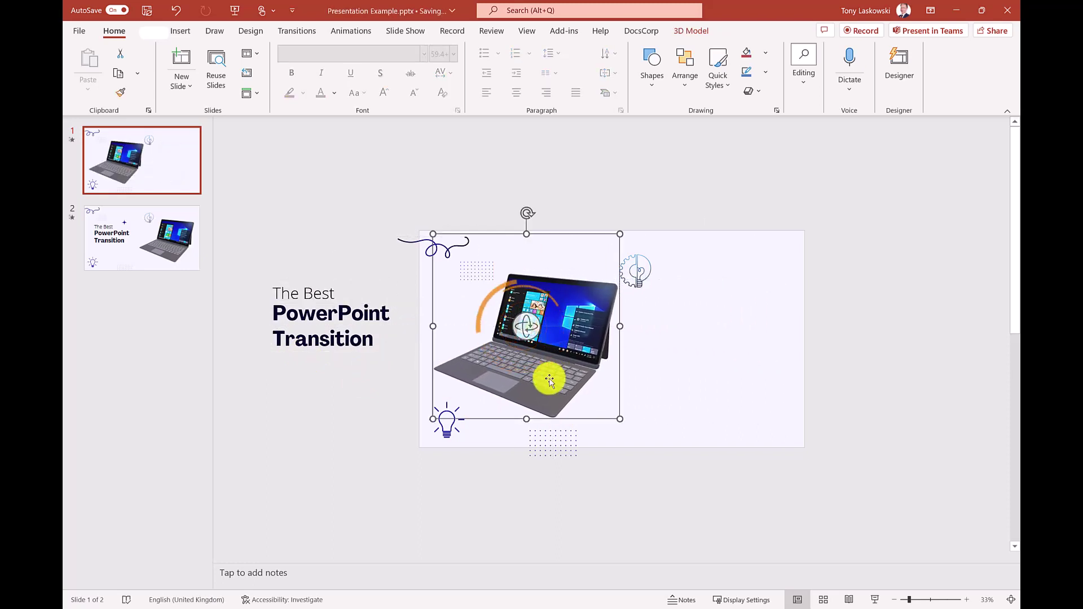
- Turn slide 1's laptop to the back view from the 3D Model Views gallery
left_click(700, 33)
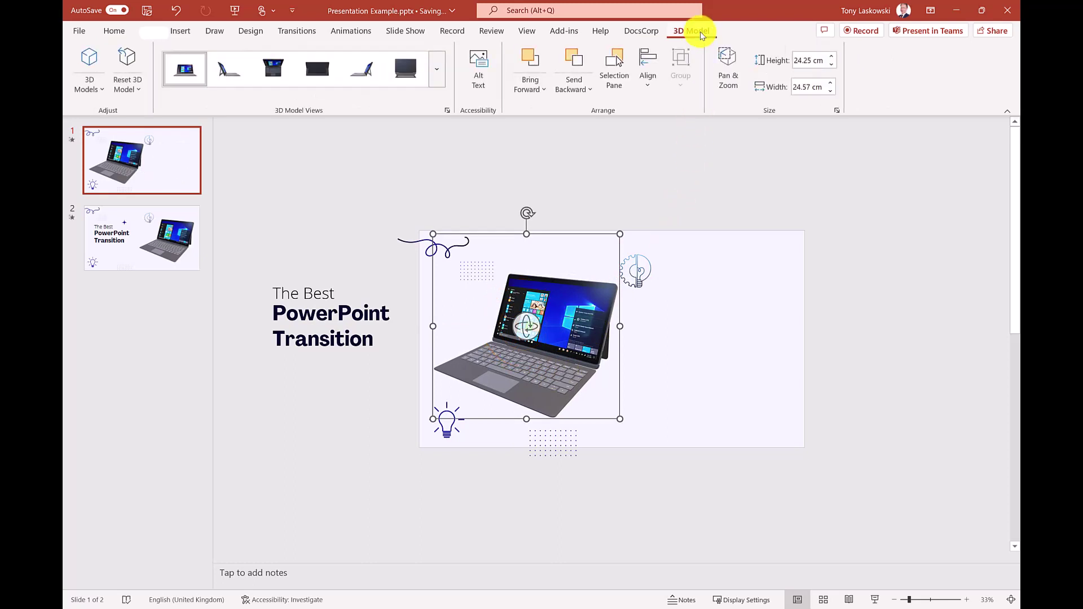
left_click(439, 76)
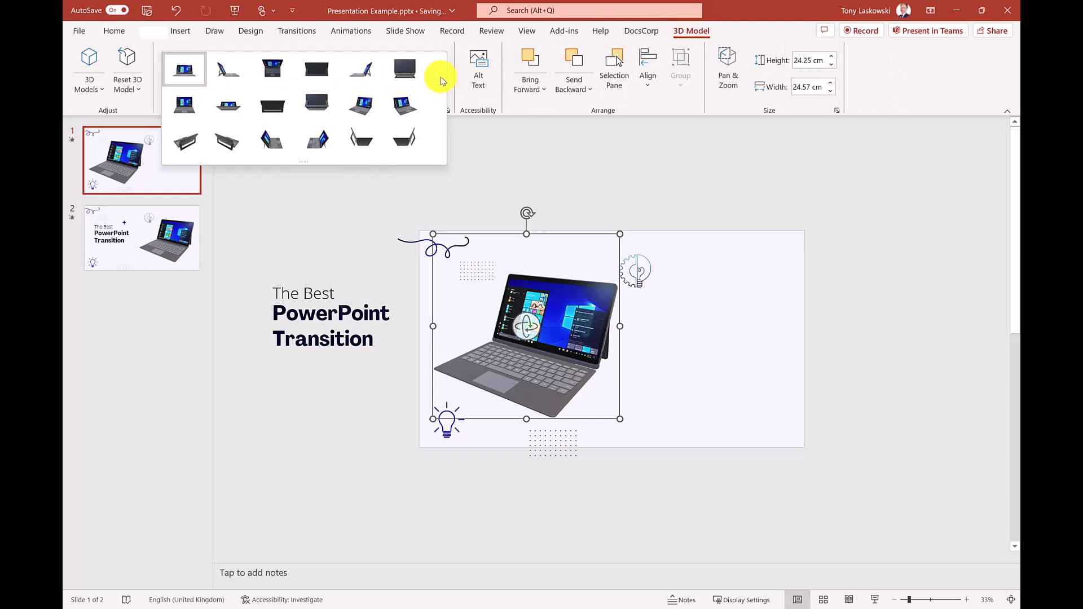
left_click(264, 117)
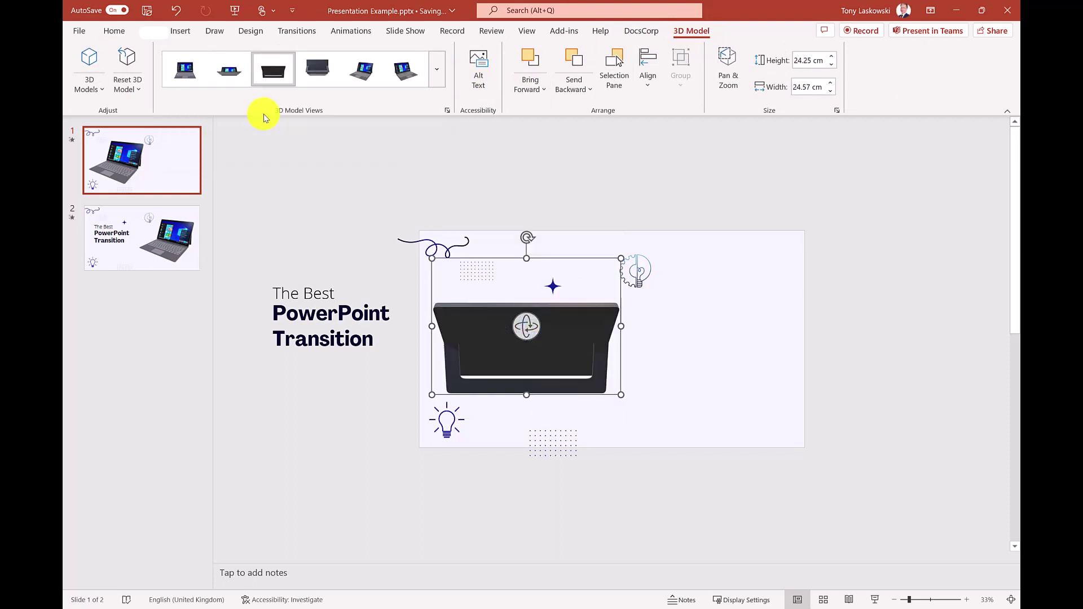
left_click(235, 232)
- Give slide 2 a Morph transition and preview it in the slideshow
left_click(182, 243)
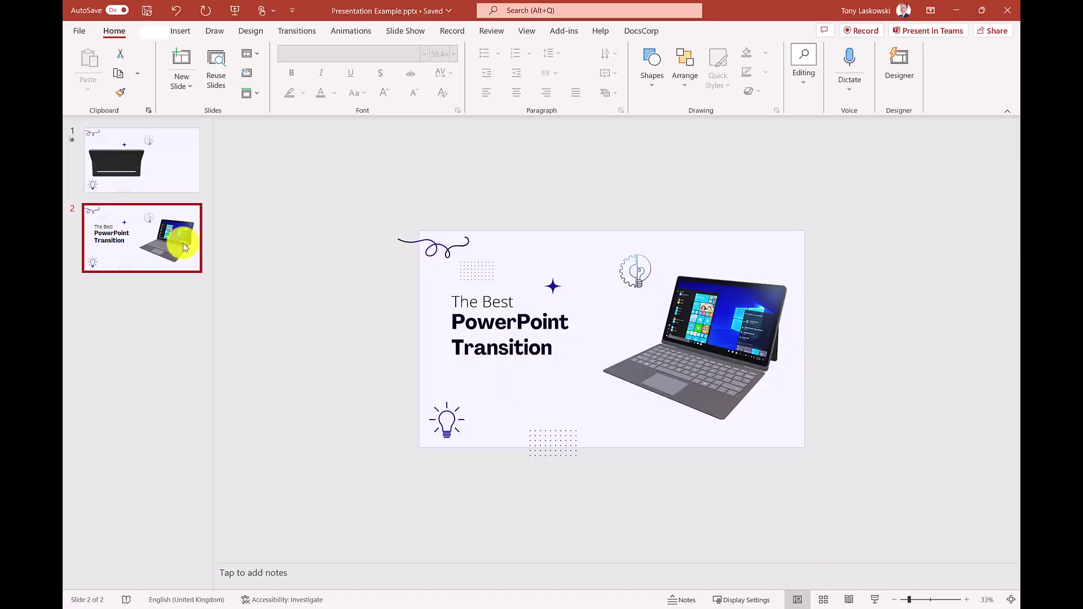
left_click(297, 30)
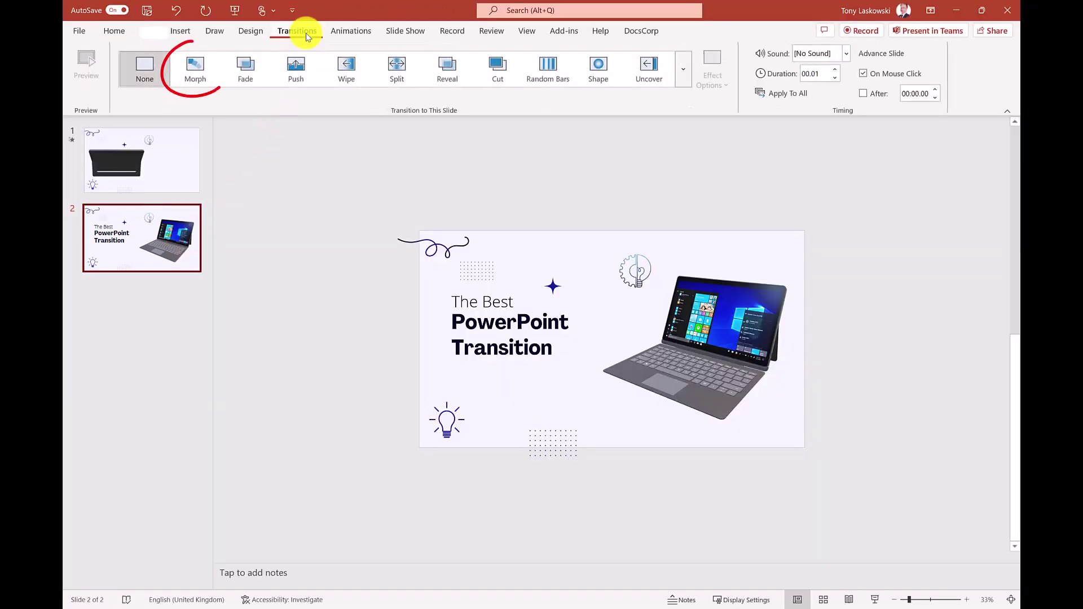
left_click(197, 78)
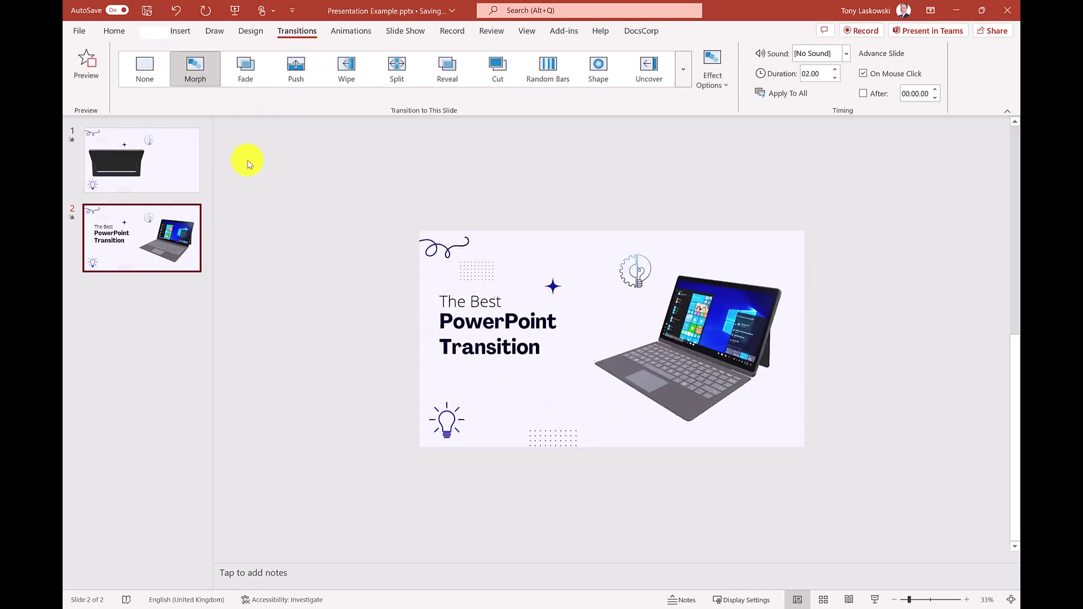
key("F5")
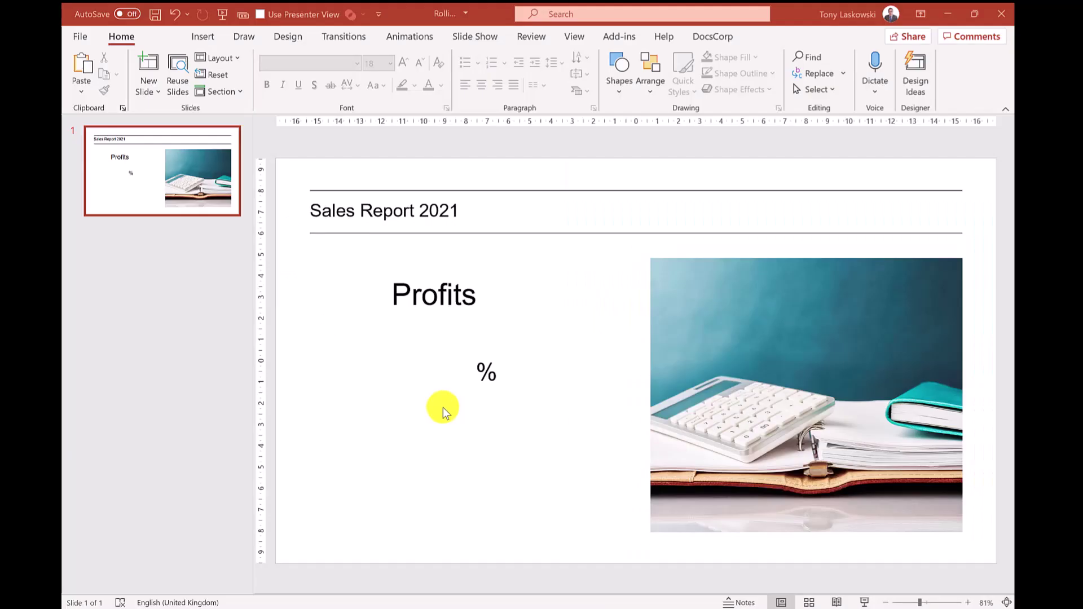
left_click(202, 36)
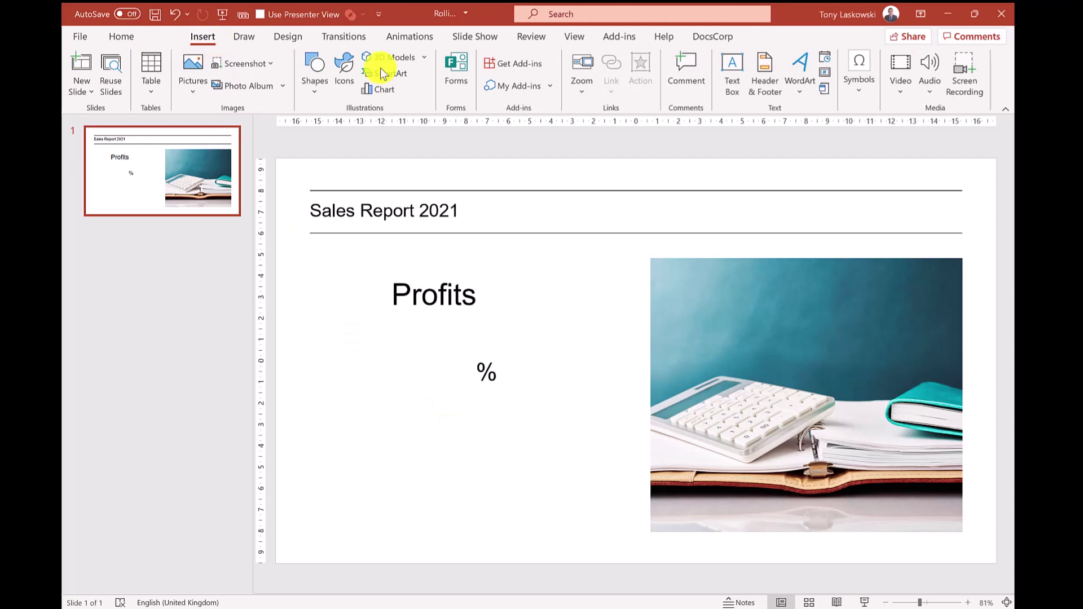
left_click(740, 97)
left_click(378, 345)
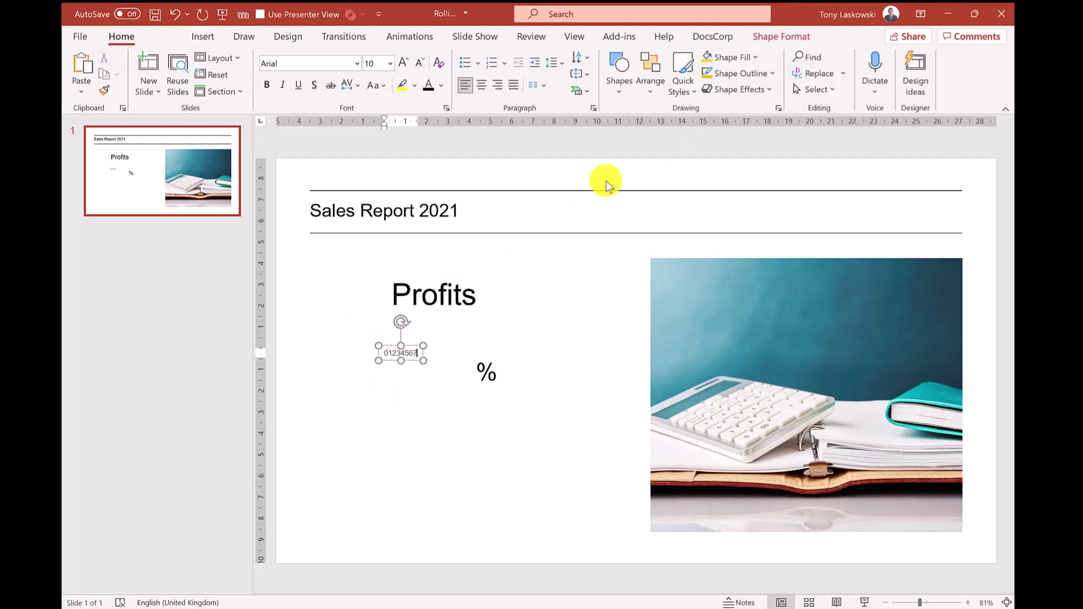
left_click(390, 63)
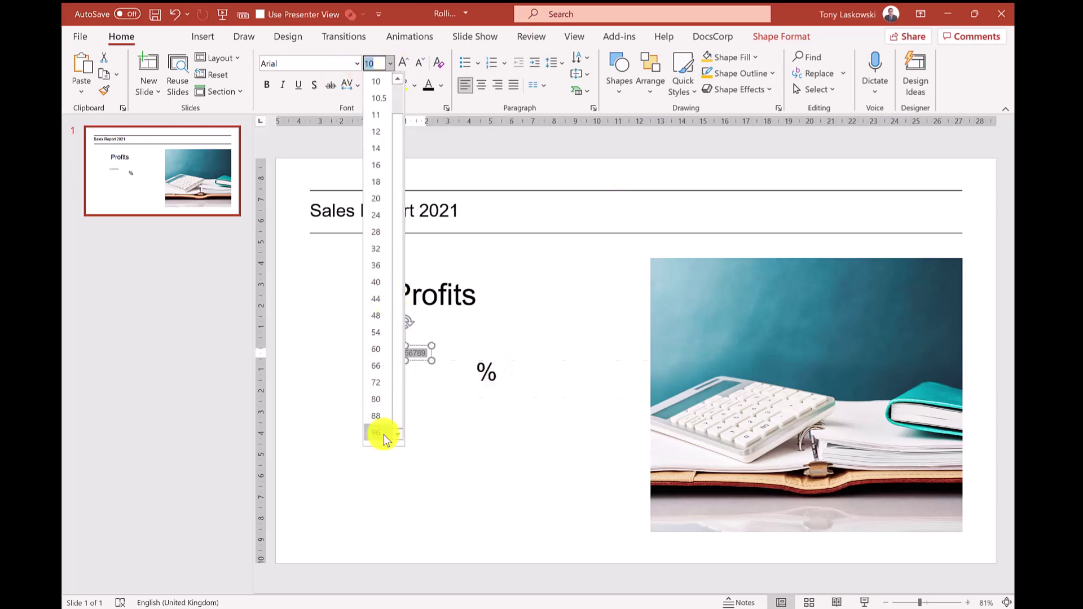
left_click(384, 433)
left_click(266, 88)
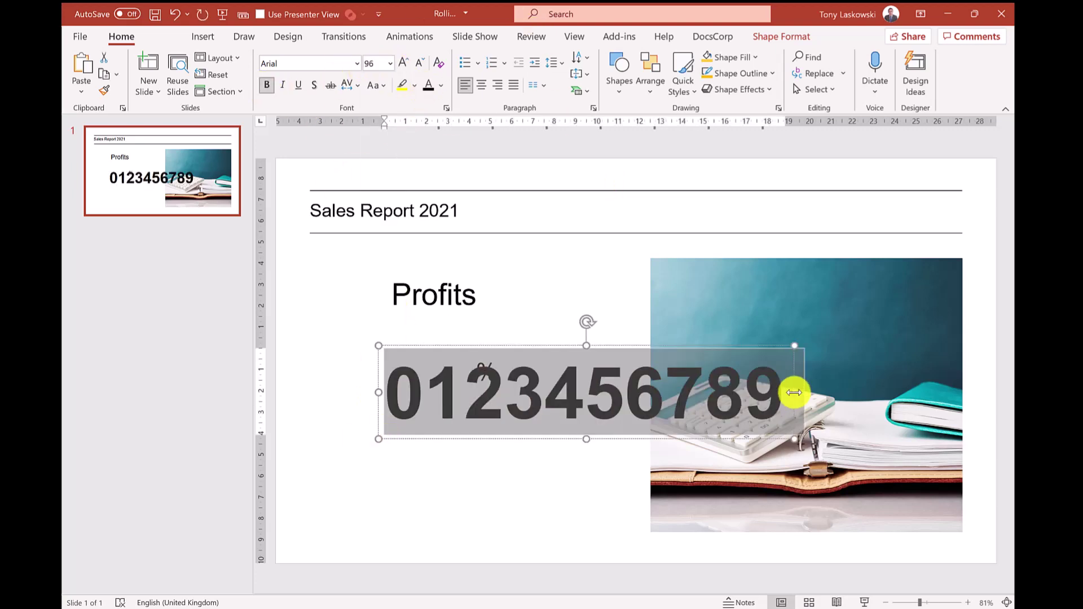
left_click_drag(794, 392, 424, 388)
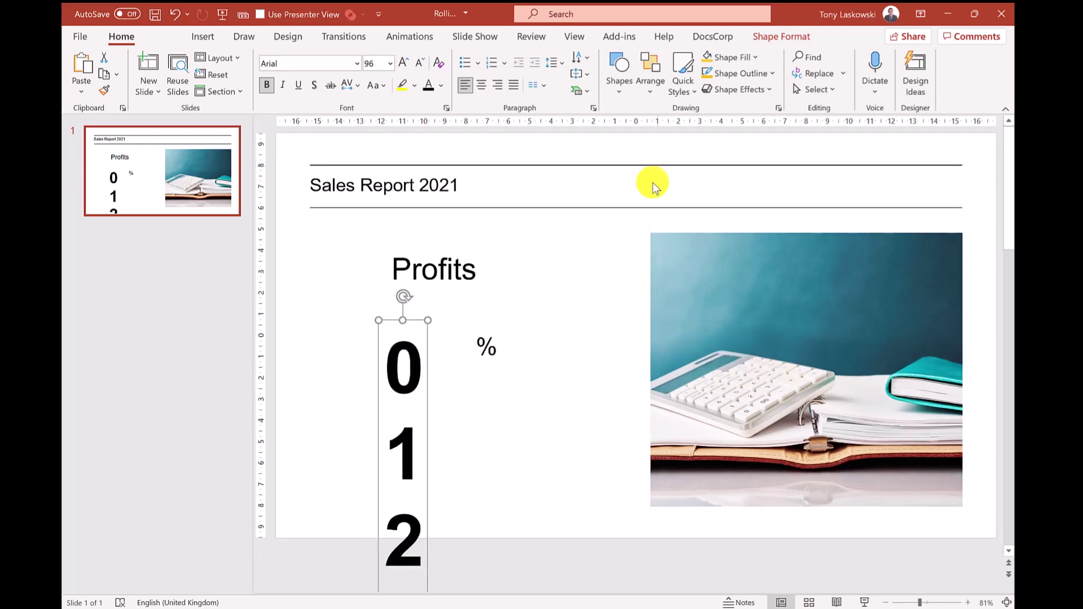
- Using guides, align the digit column under Profits and duplicate it to its left
left_click(572, 37)
left_click(366, 93)
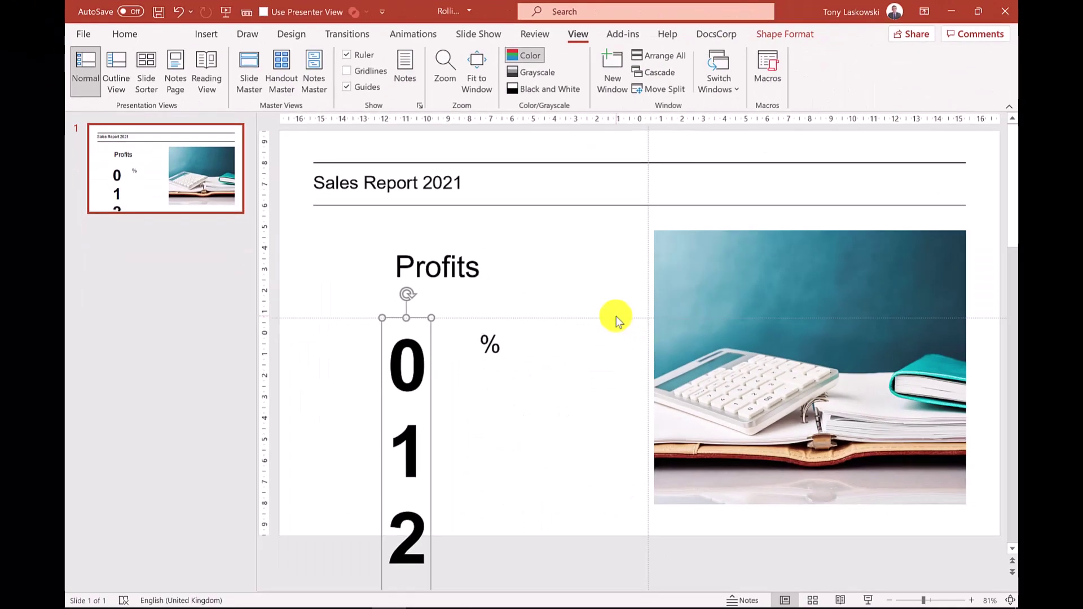
left_click_drag(615, 318, 627, 354)
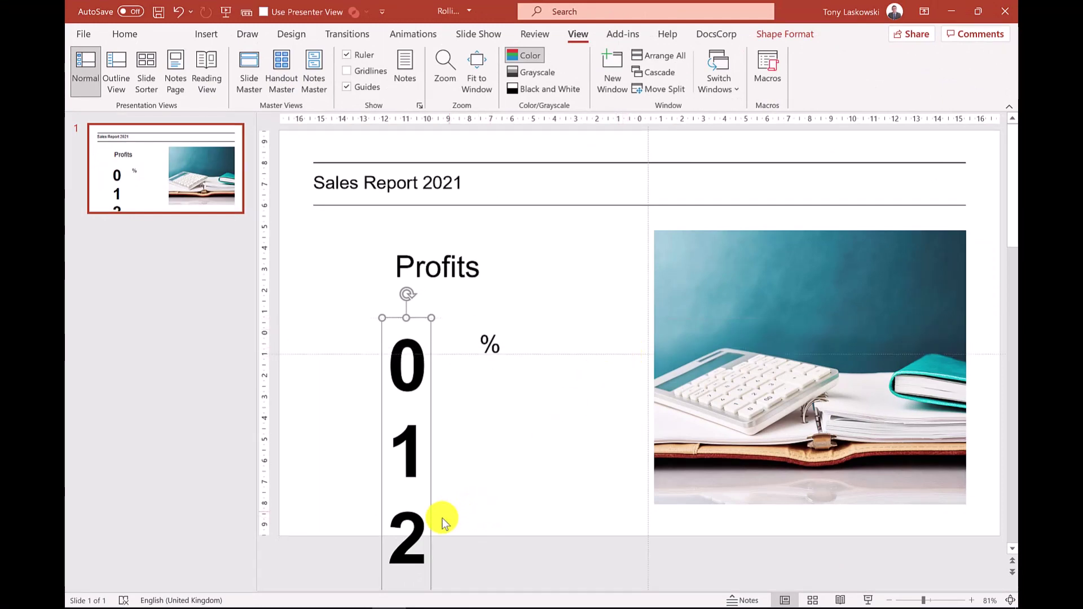
left_click_drag(432, 508, 485, 468)
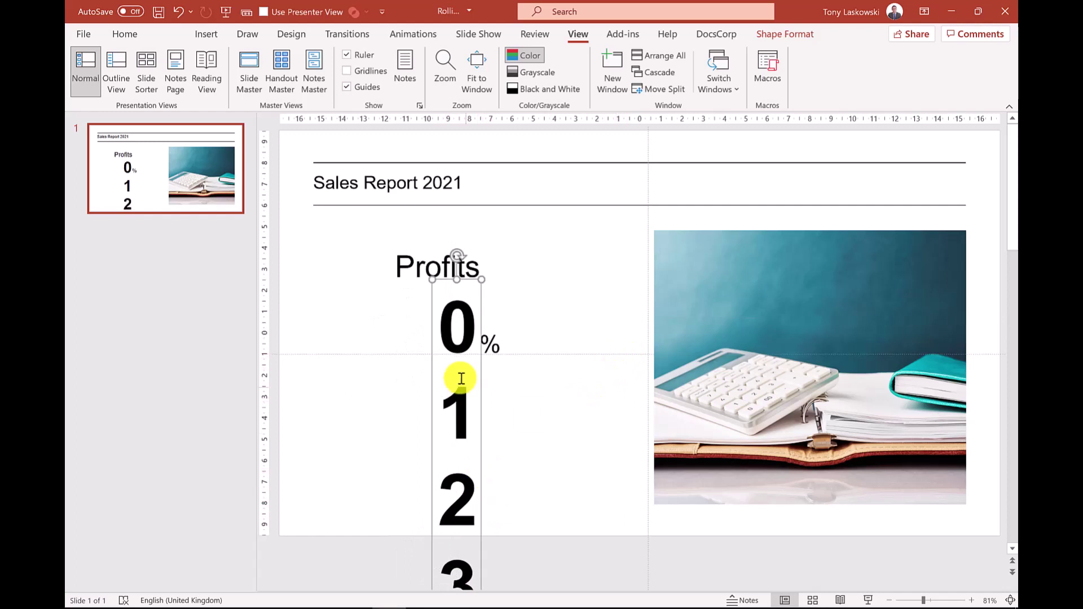
left_click_drag(436, 373, 393, 366)
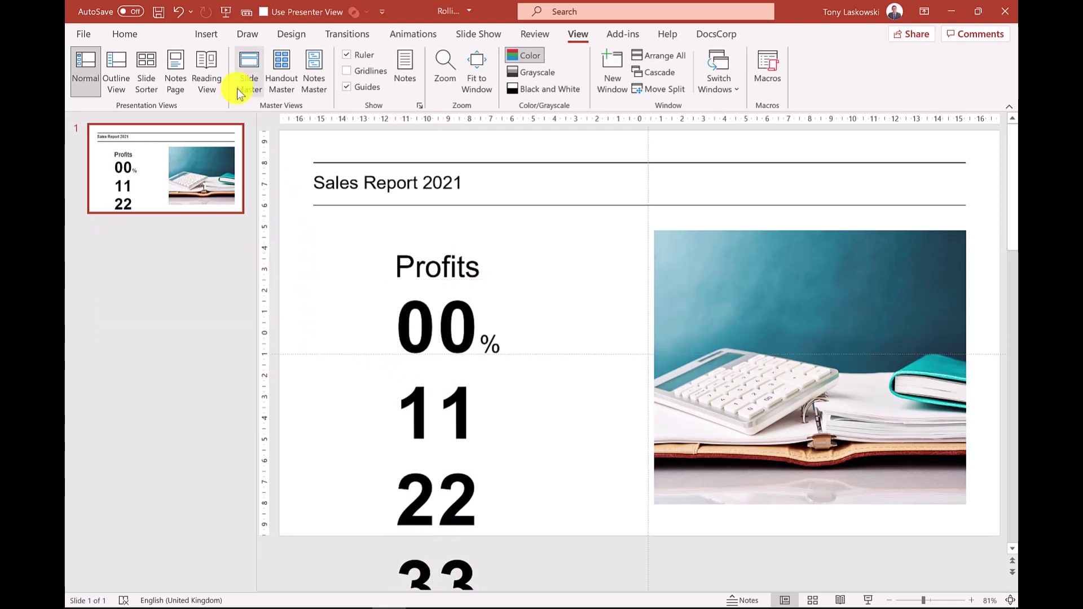
- Draw a rectangle over the slide's top-left area
left_click(217, 35)
left_click(318, 79)
left_click(341, 138)
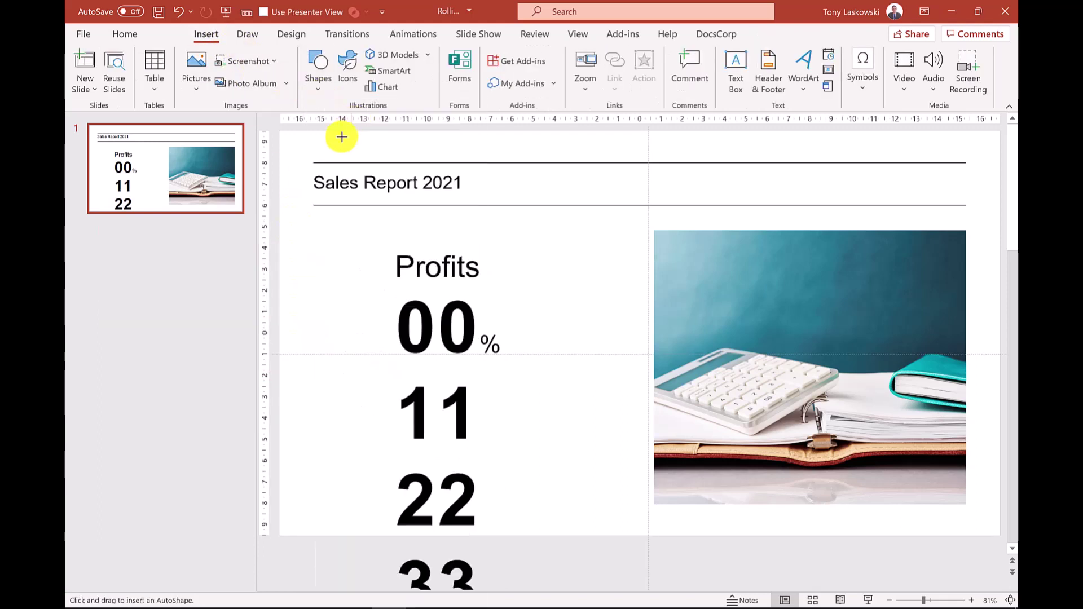
mouse_move(306, 170)
left_mouse_down()
mouse_move(530, 249)
mouse_move(558, 295)
left_mouse_up()
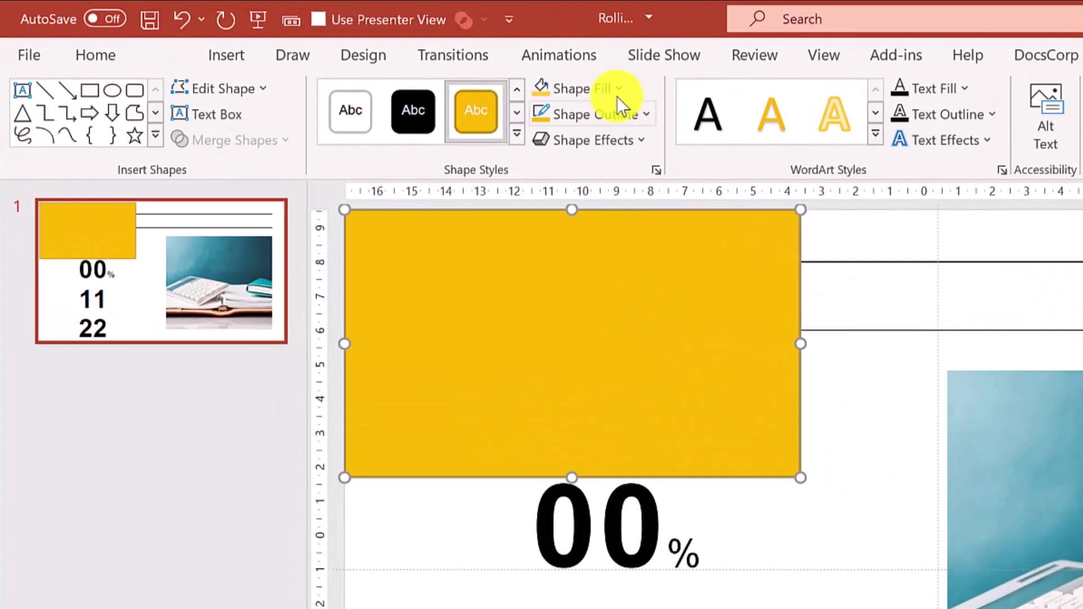
- Give the rectangle a white fill and no outline
left_click(555, 78)
left_click(540, 146)
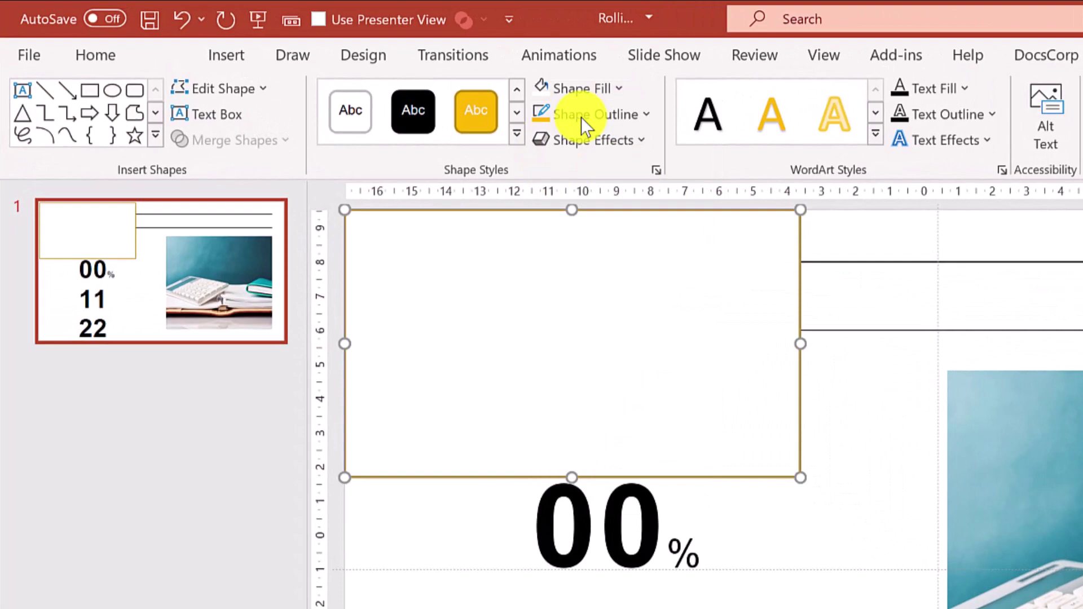
left_click(633, 116)
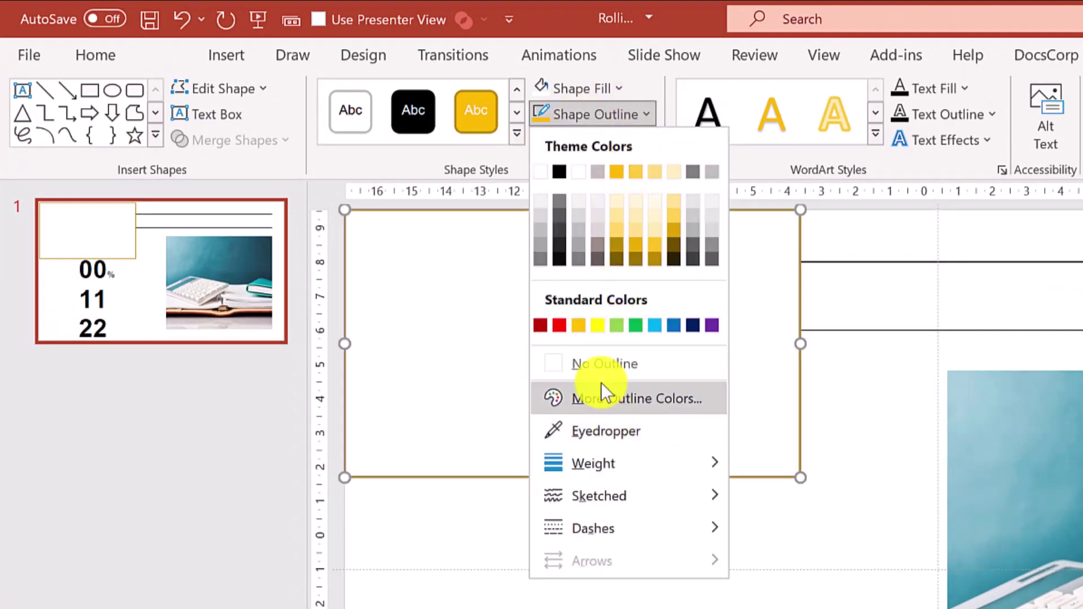
left_click(610, 356)
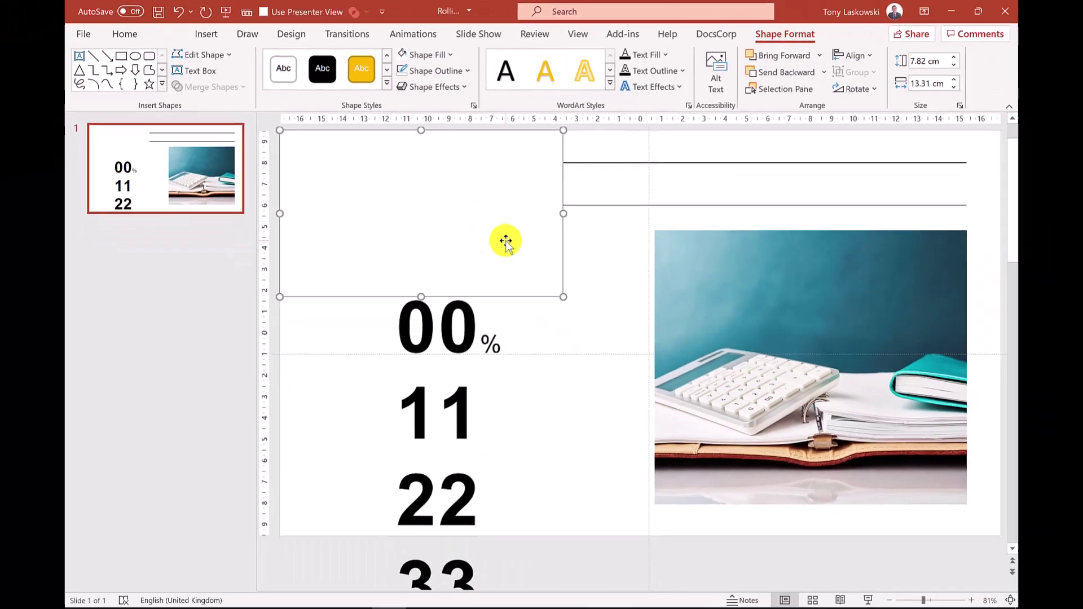
- Send the white rectangle to the back and move it down over the 11 and 22 rows
right_click(505, 240)
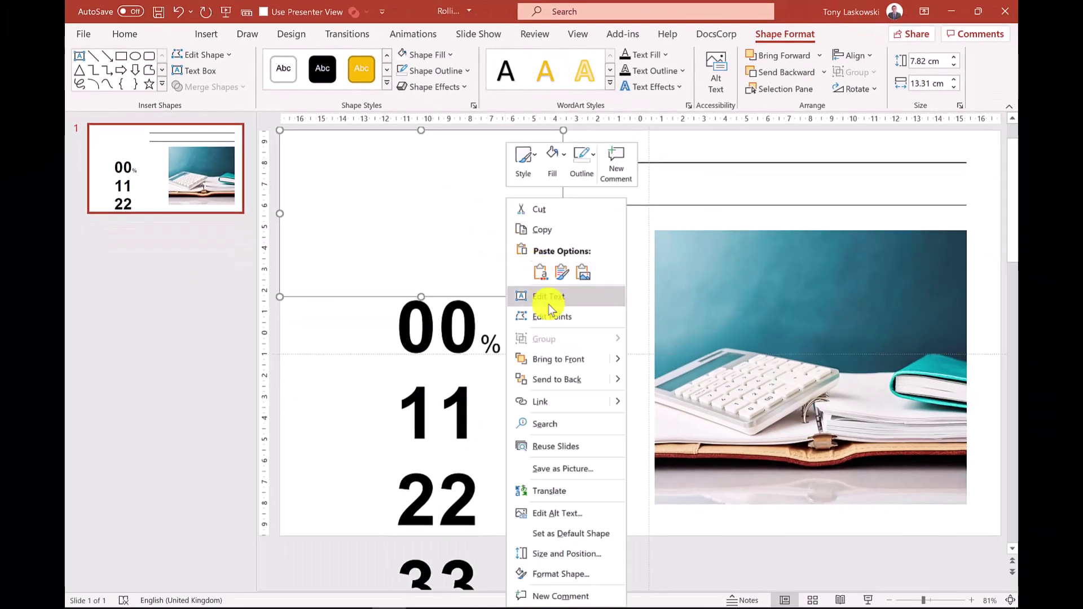
left_click(571, 384)
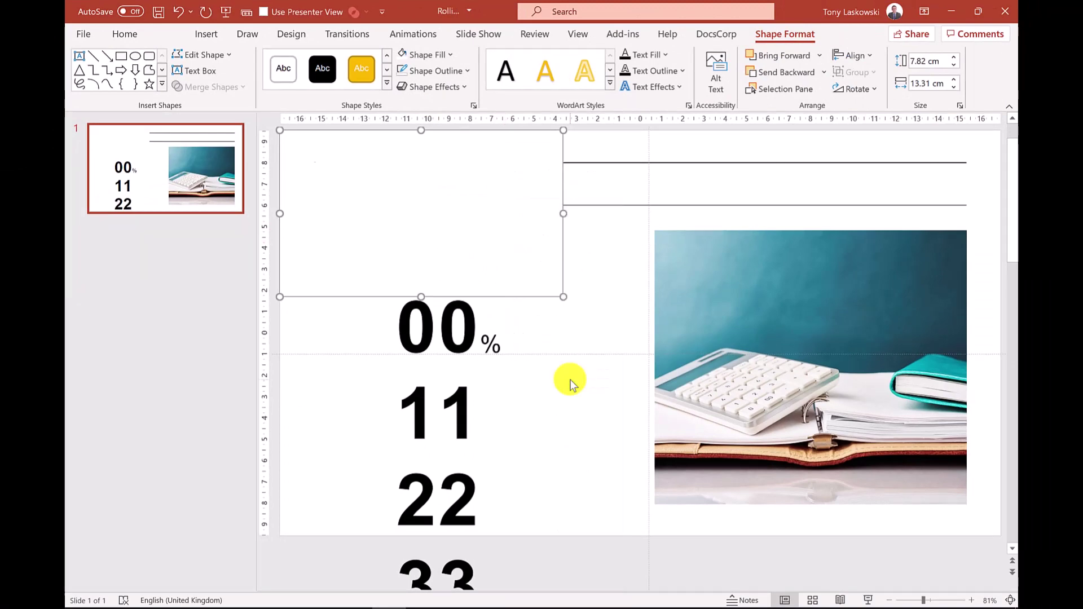
left_click(570, 384)
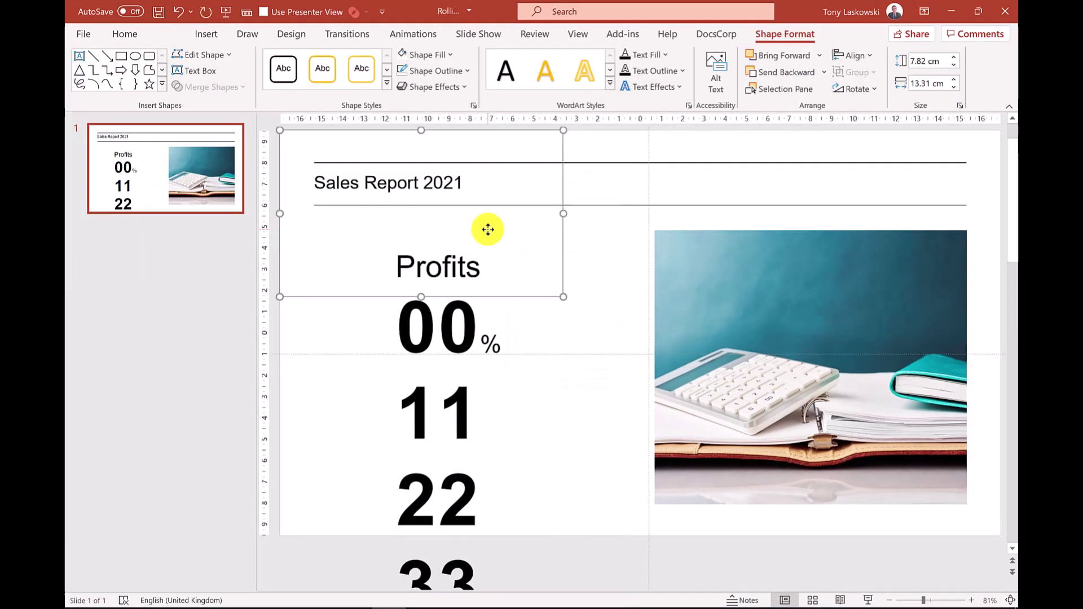
left_click_drag(485, 227, 488, 463)
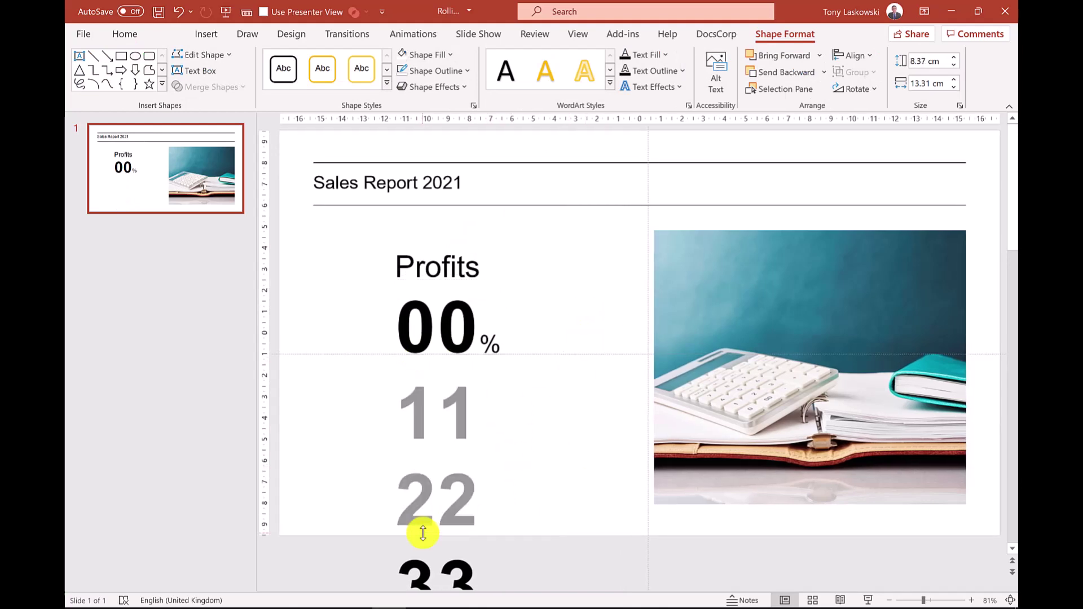
left_click(553, 346)
- Send the digit column boxes behind the rectangle, leaving only 00% visible
left_click(482, 314)
right_click(483, 314)
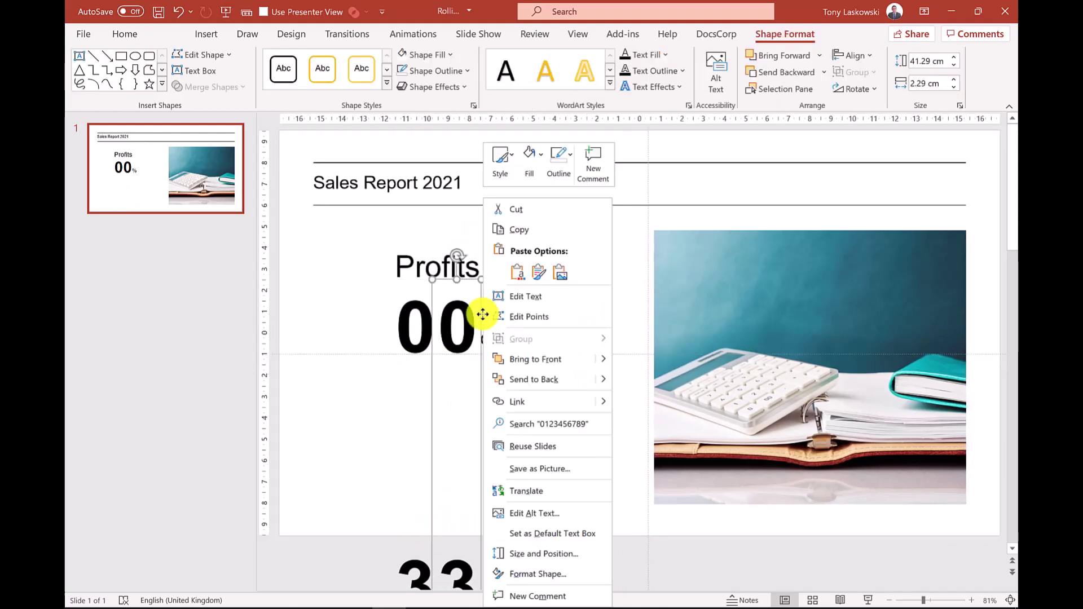
left_click(530, 380)
left_click(404, 300)
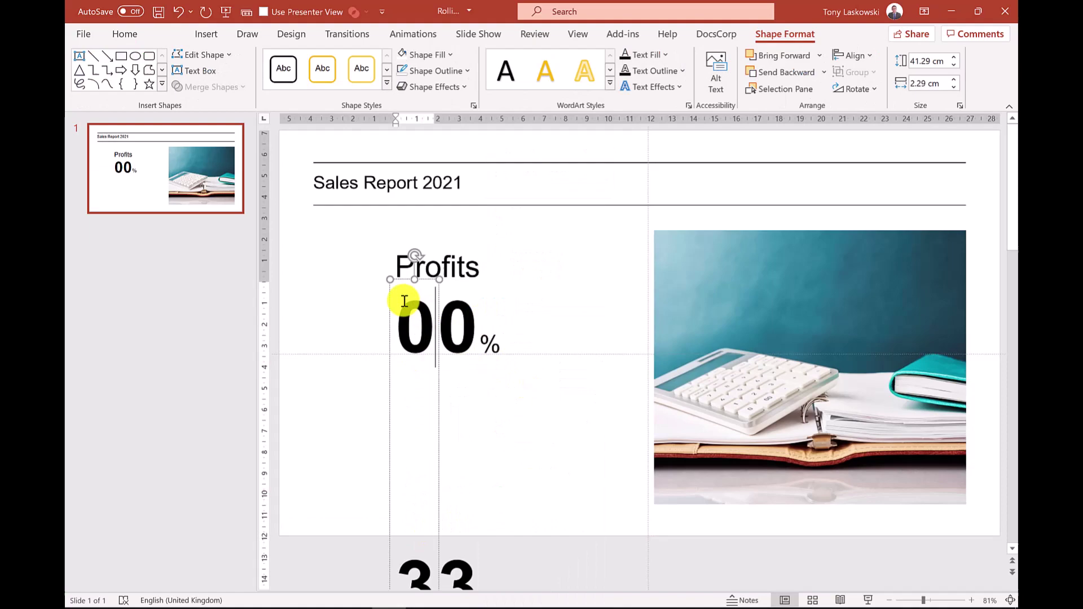
left_click(388, 301)
right_click(387, 297)
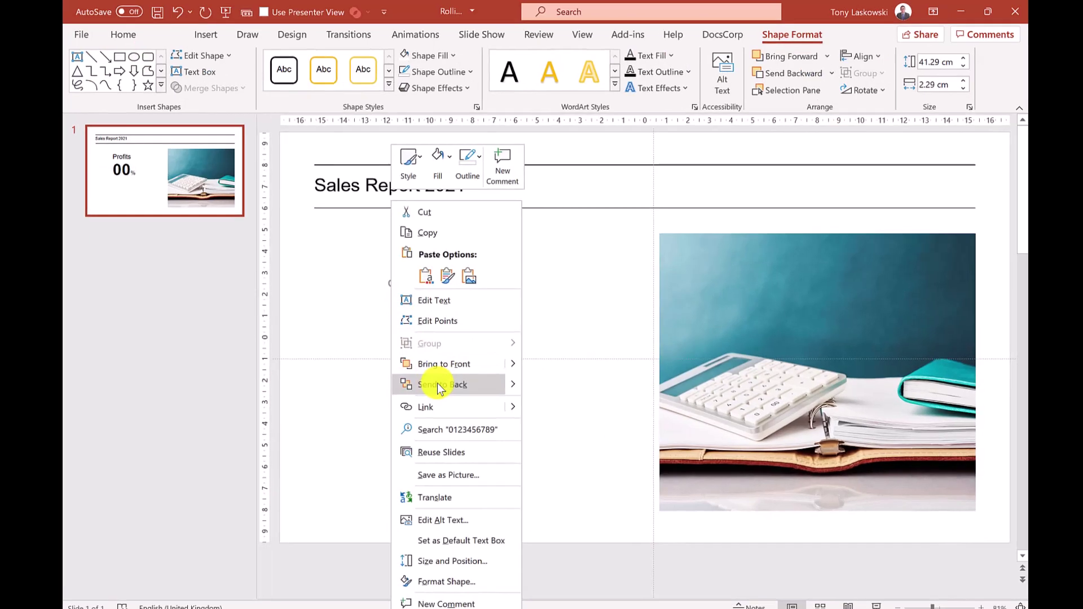
- Duplicate the Profits slide as slide 2
key("Escape")
key("Escape")
right_click(138, 199)
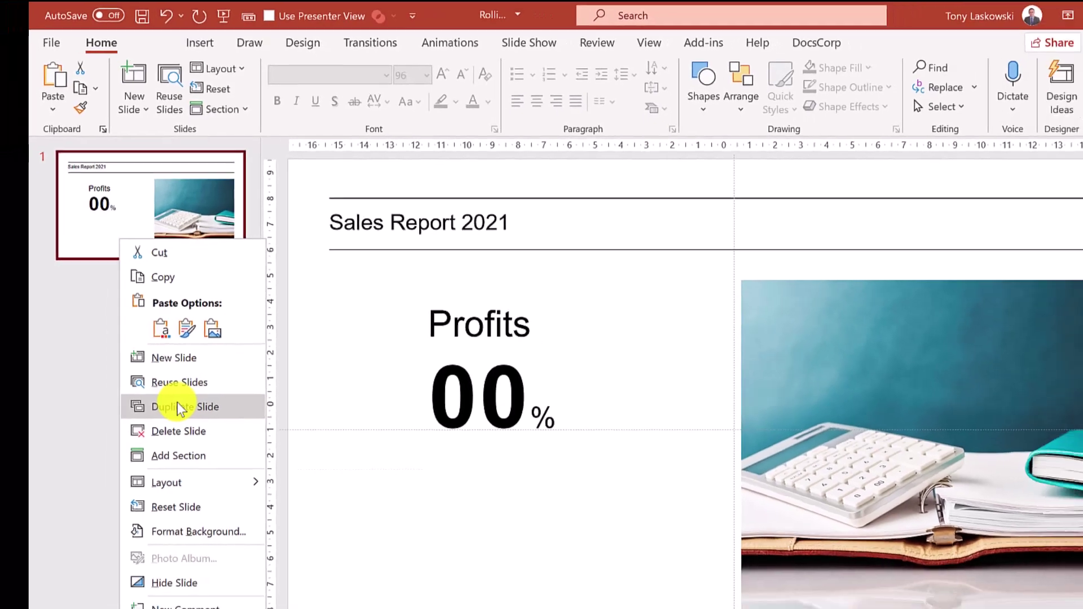
left_click(164, 462)
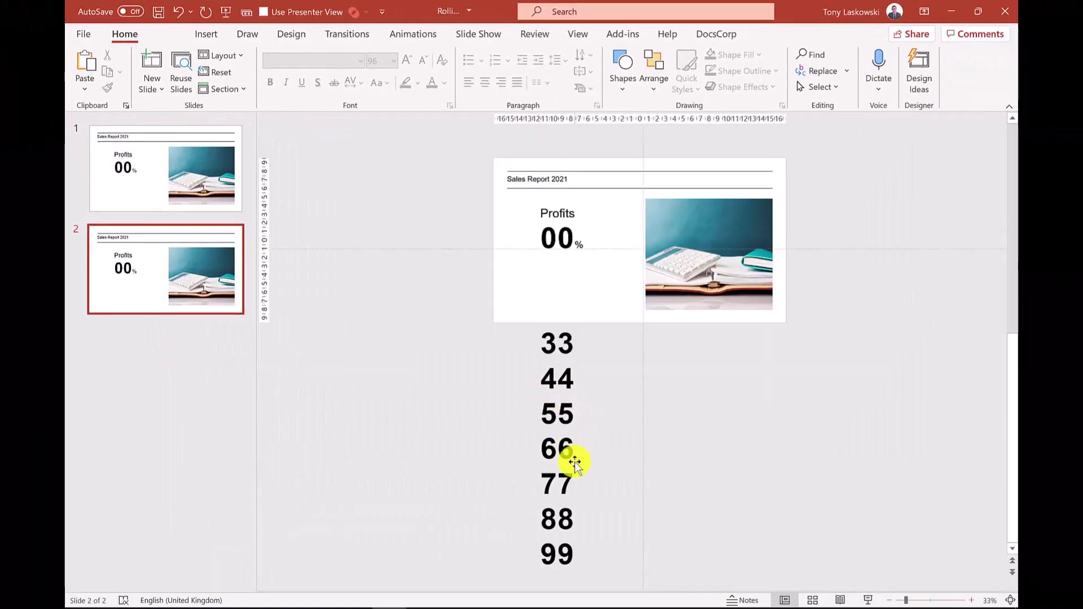
- Raise the ones and tens digit columns so the counter reads 37%, then fit the slide
left_click_drag(574, 462, 590, 214)
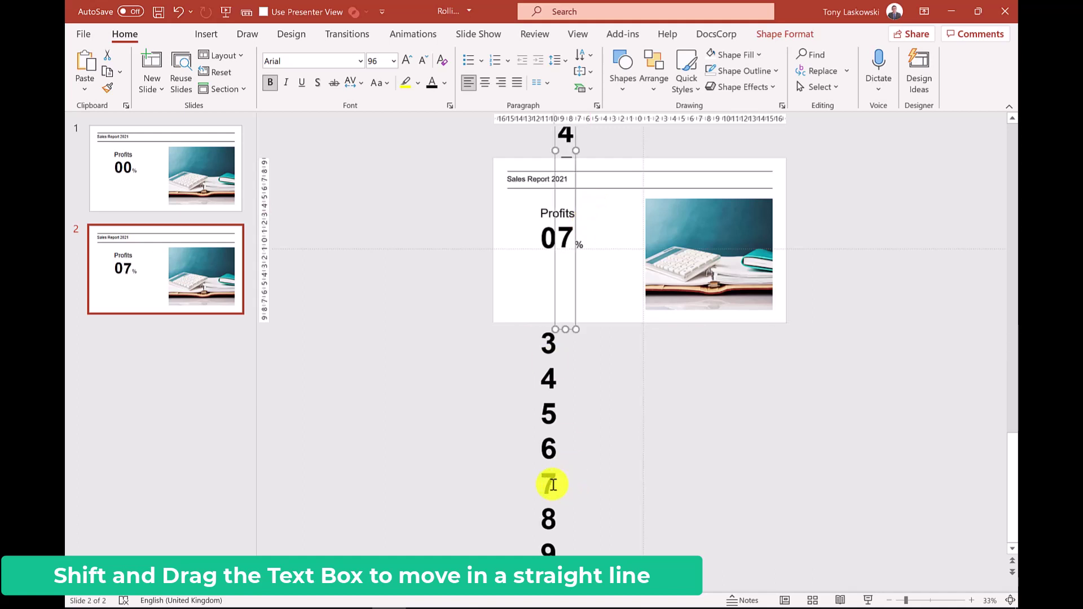
left_click_drag(552, 485, 566, 368)
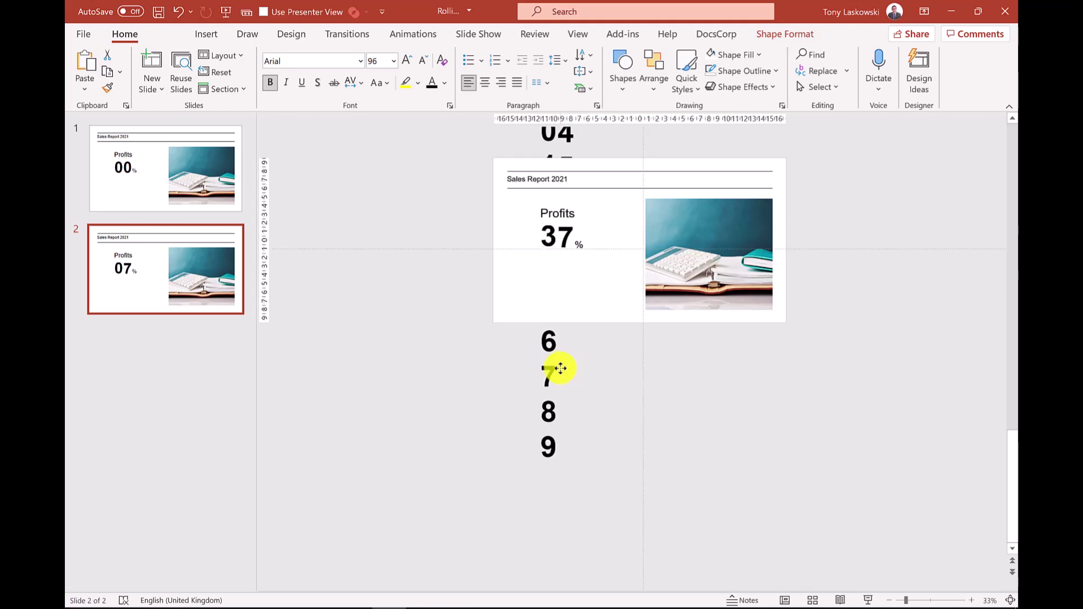
scroll(561, 368, "up", 2)
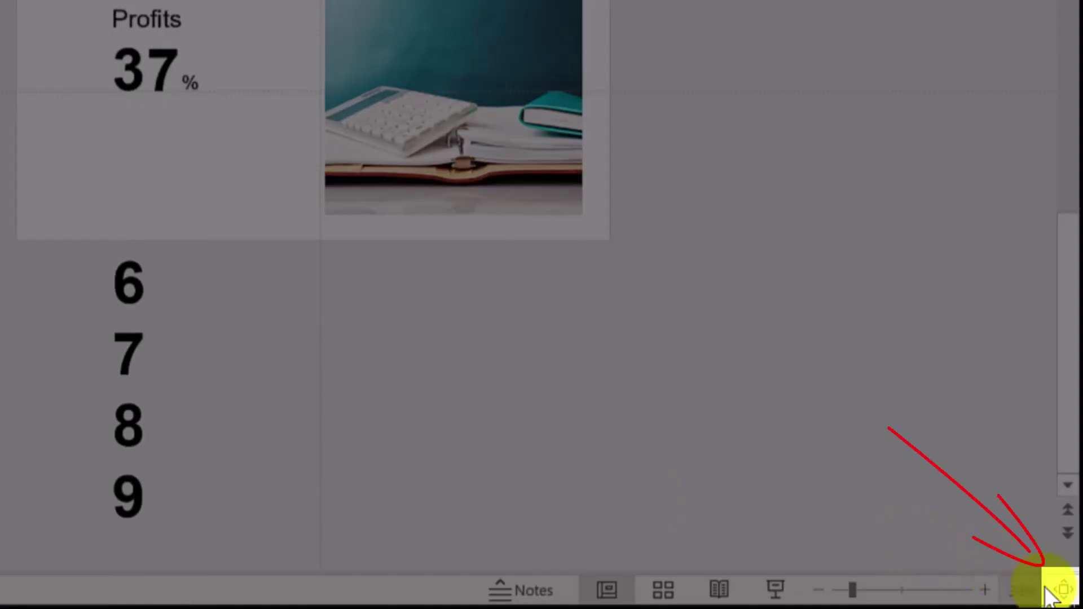
left_click(1048, 591)
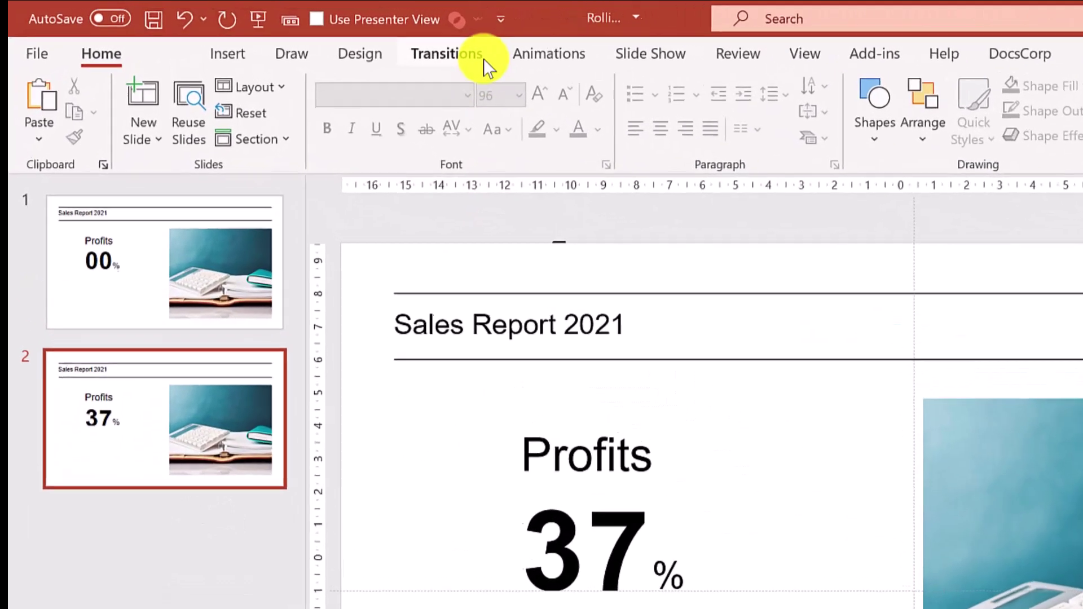
- Show the Transitions options before moving to the World map presentation file
left_click(369, 35)
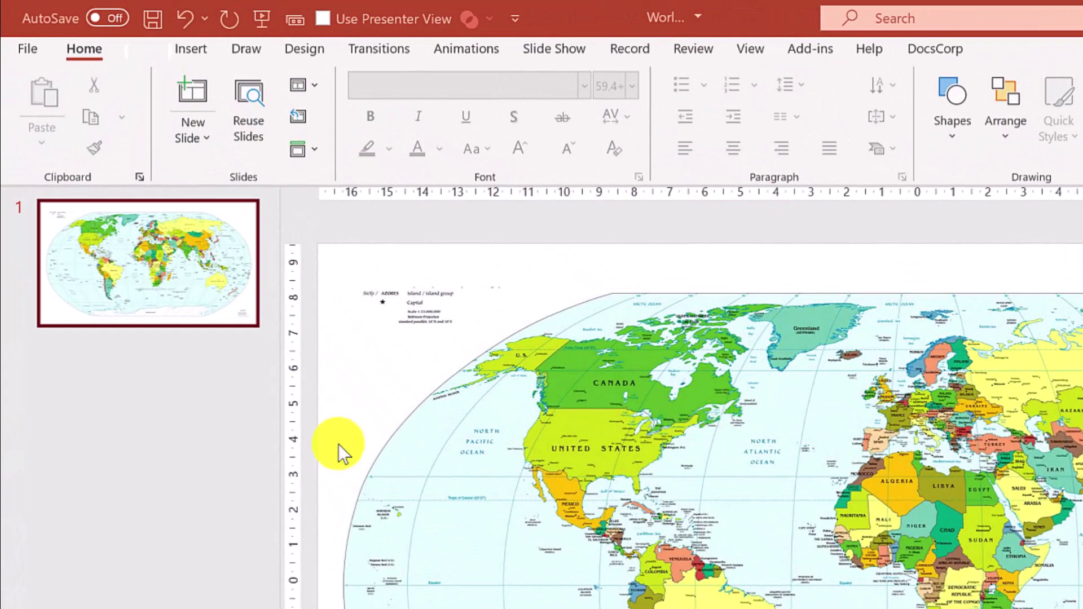
- Duplicate the slide 1 world map thumbnail so the deck holds two identical map slides
right_click(195, 252)
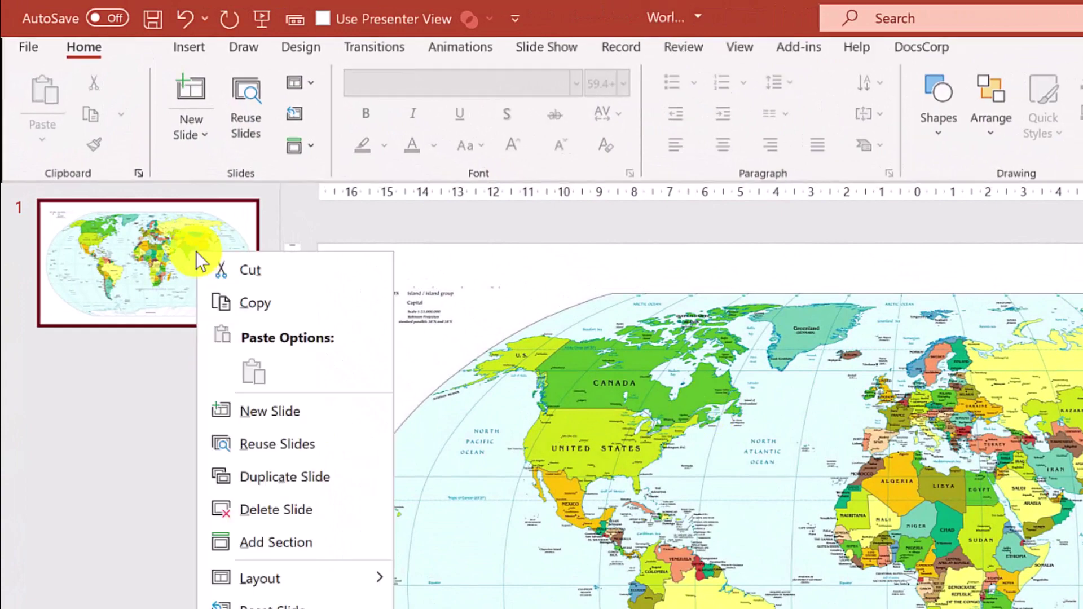
left_click(334, 481)
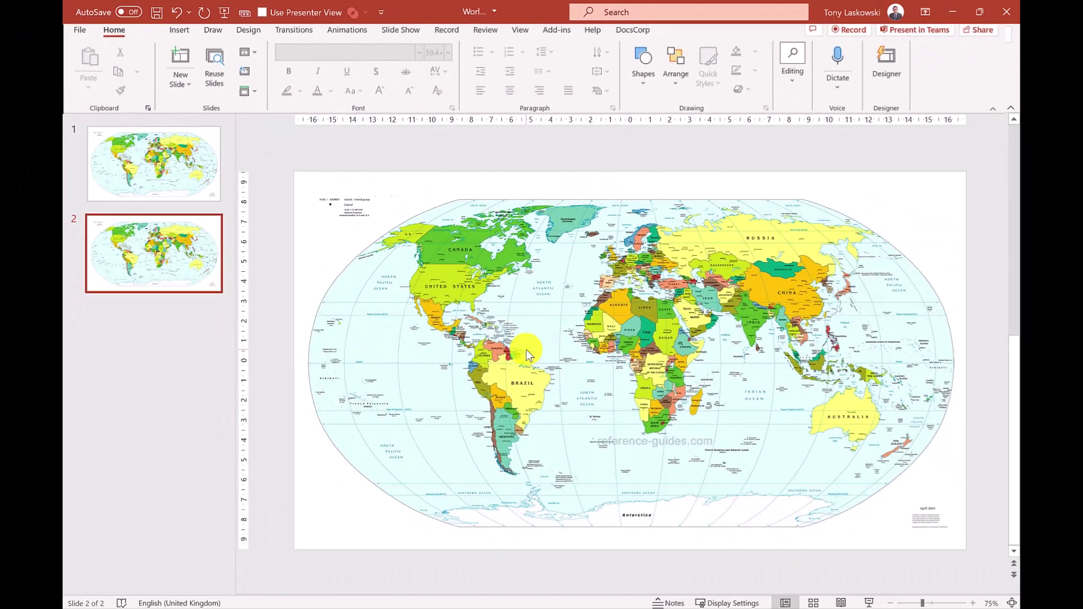
scroll(526, 349, "down", 5)
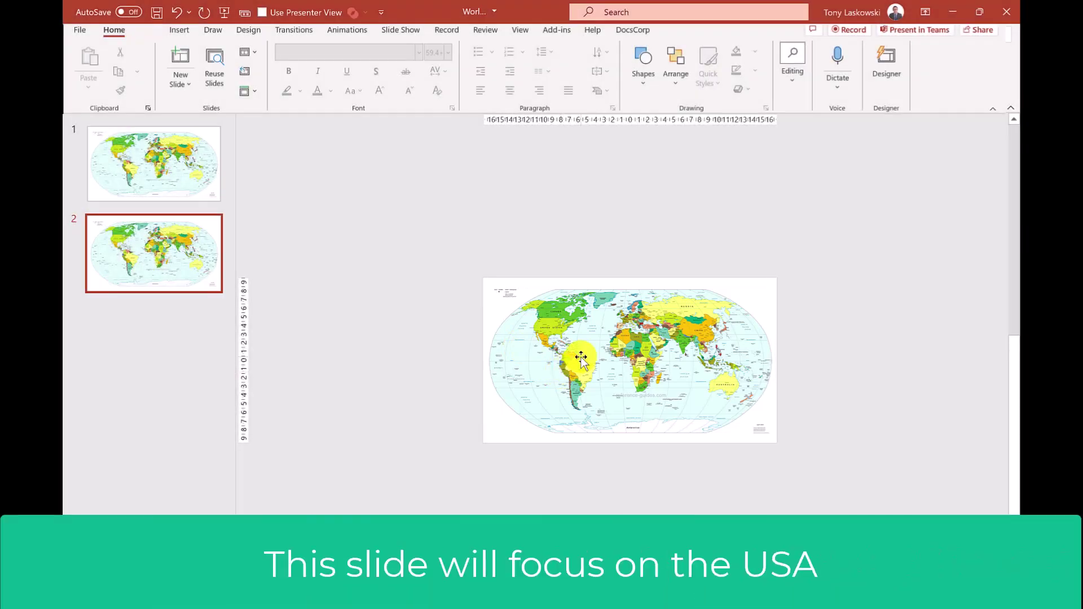
- Enlarge the slide 2 map beyond the slide edges to frame the USA, then duplicate that slide
left_click(581, 358)
left_click_drag(775, 442, 1004, 564)
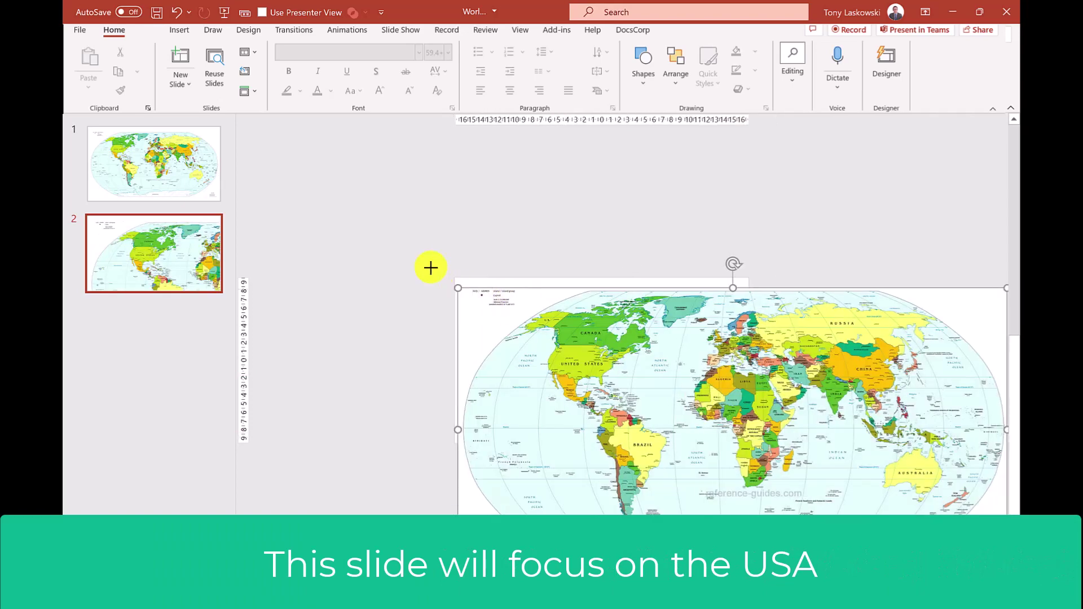
left_click_drag(430, 268, 428, 270)
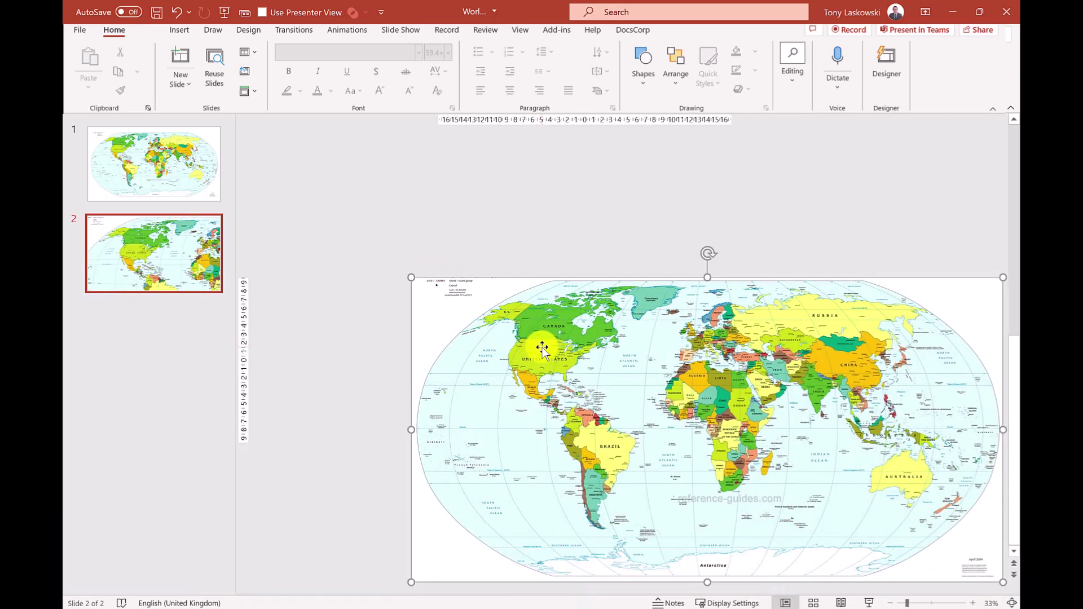
left_click_drag(541, 348, 634, 368)
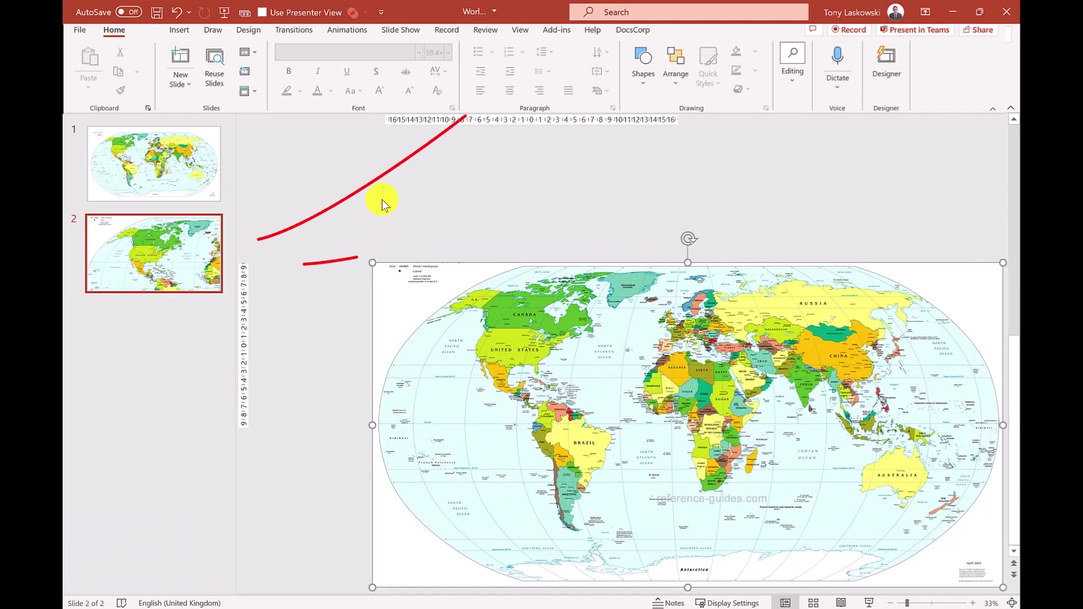
right_click(199, 269)
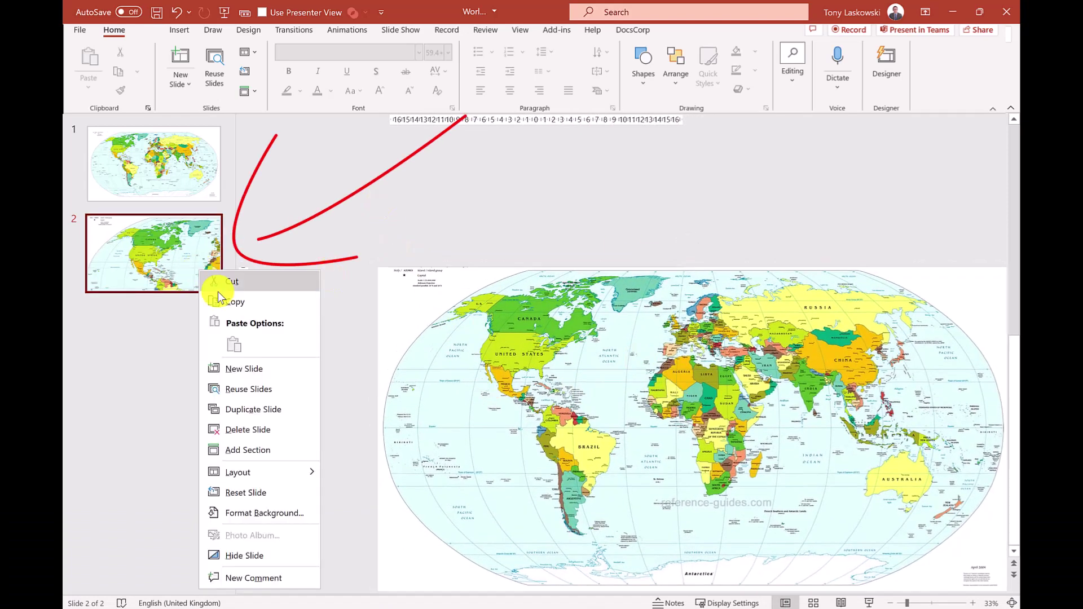
left_click(269, 410)
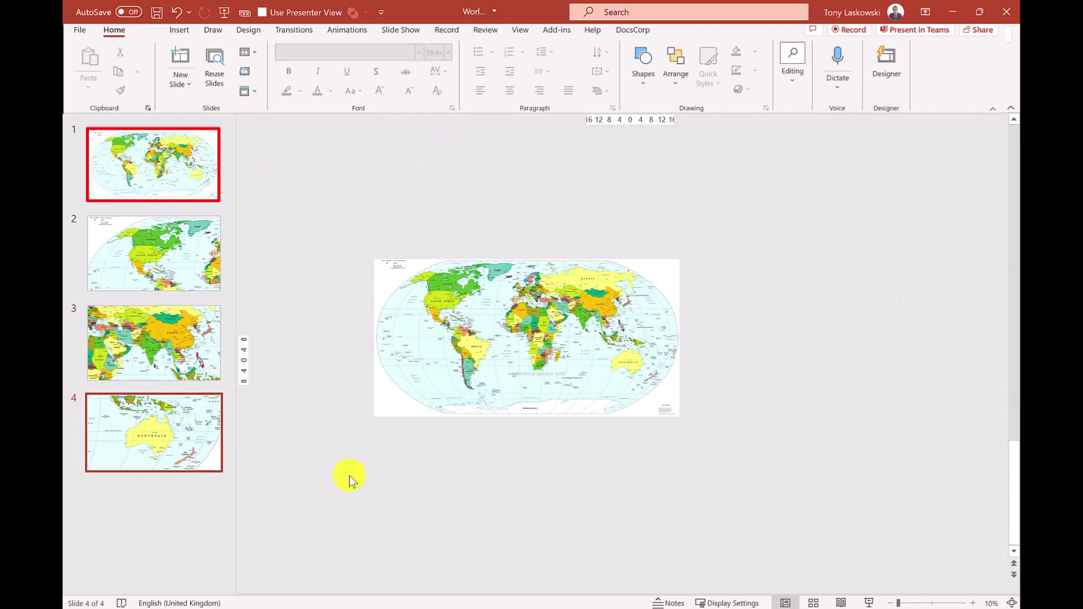
- Copy slide 1 and paste it as slide 5, fit the view, and select slides 2–5
right_click(158, 163)
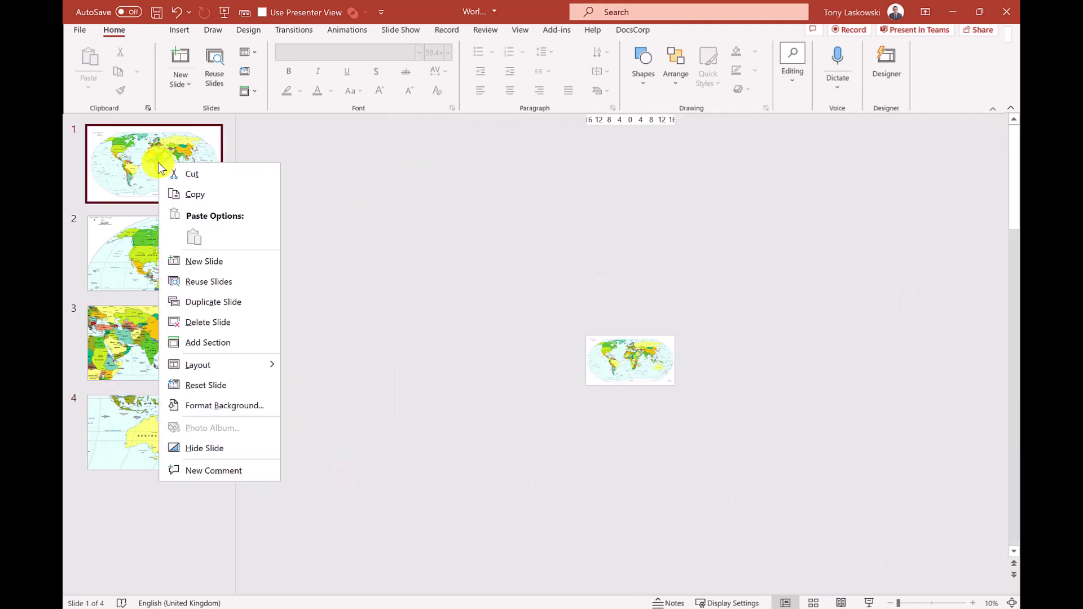
left_click(198, 201)
left_click(175, 485)
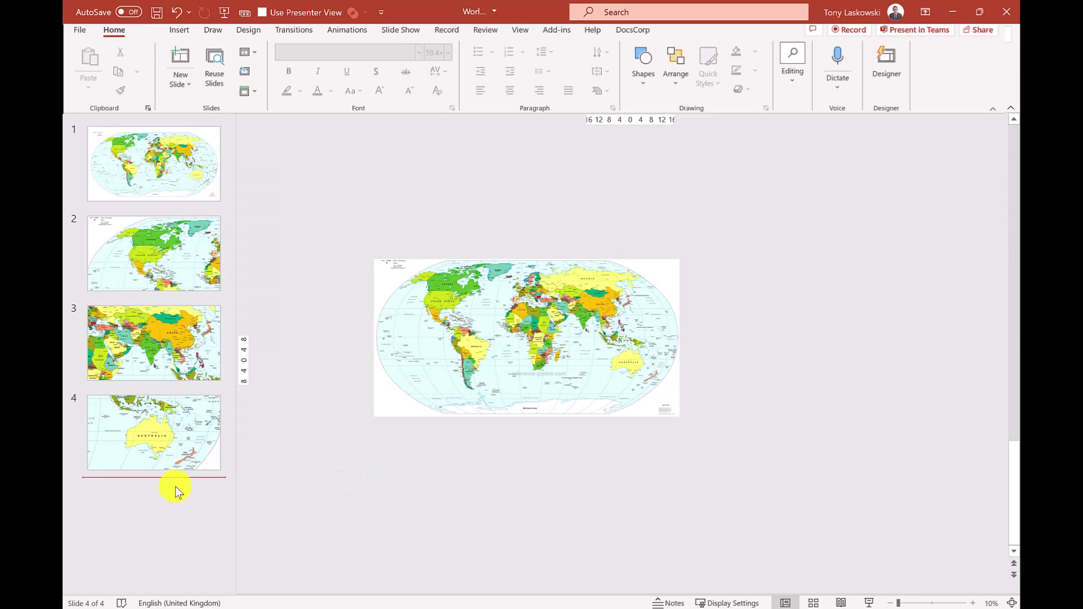
right_click(175, 486)
left_click(207, 520)
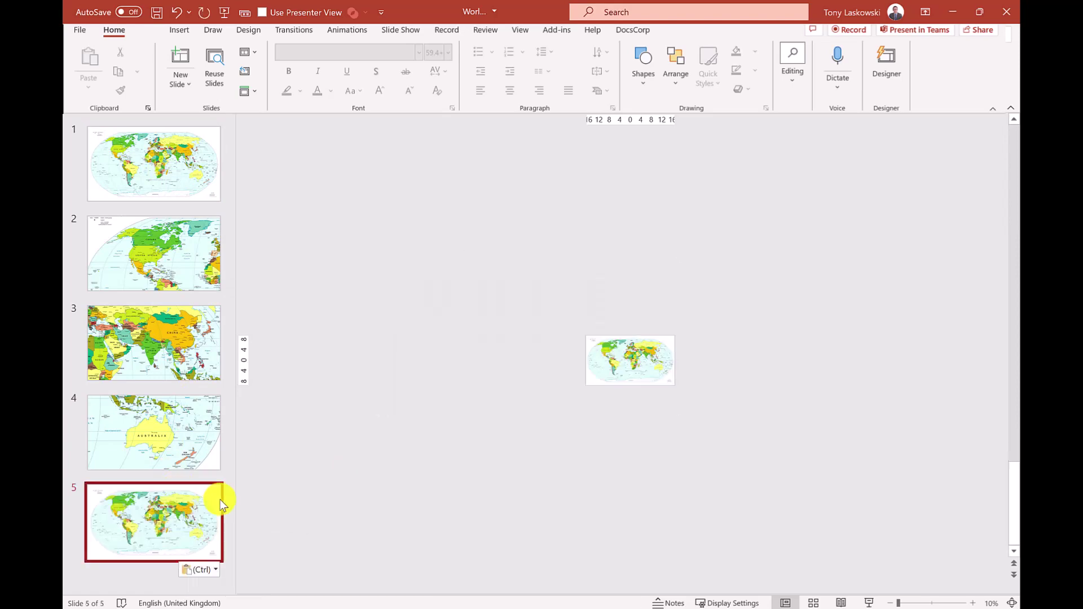
left_click(1012, 603)
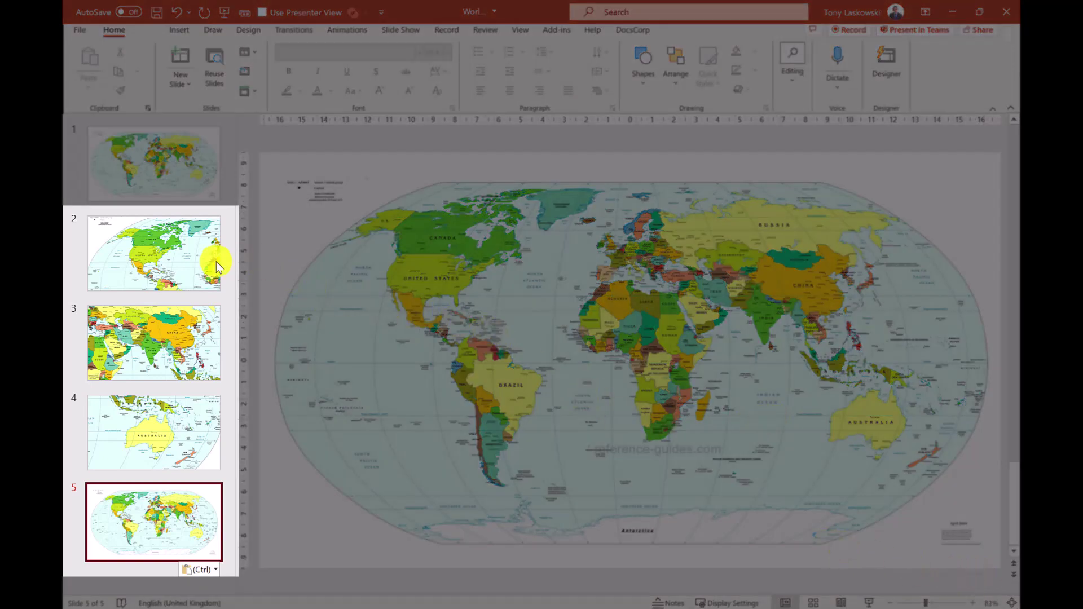
left_click(138, 250, "shift")
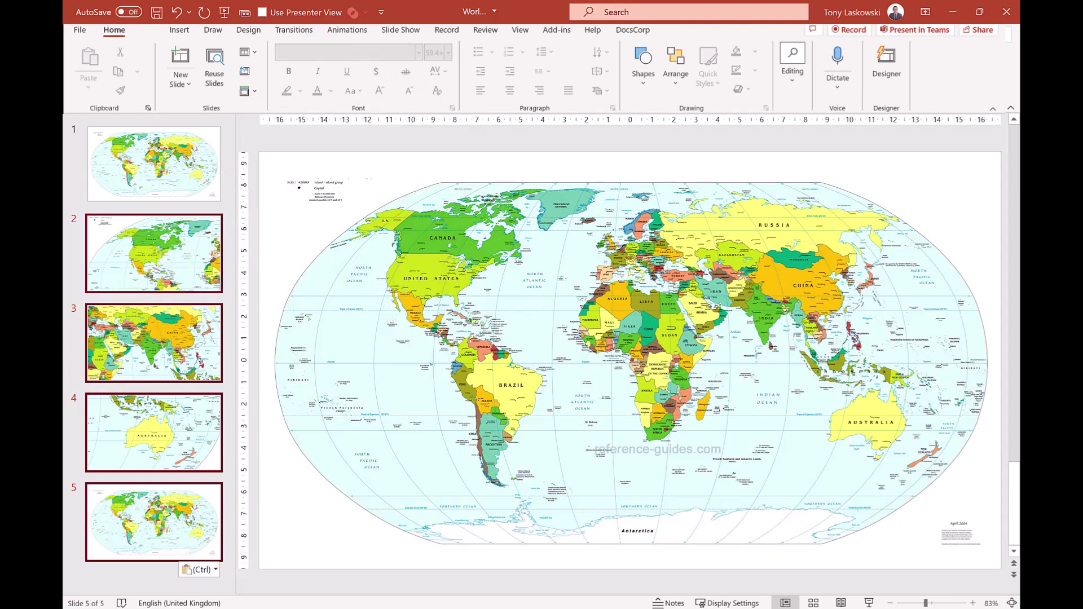
- Apply the Morph transition to the selected slides 2–5
left_click(367, 36)
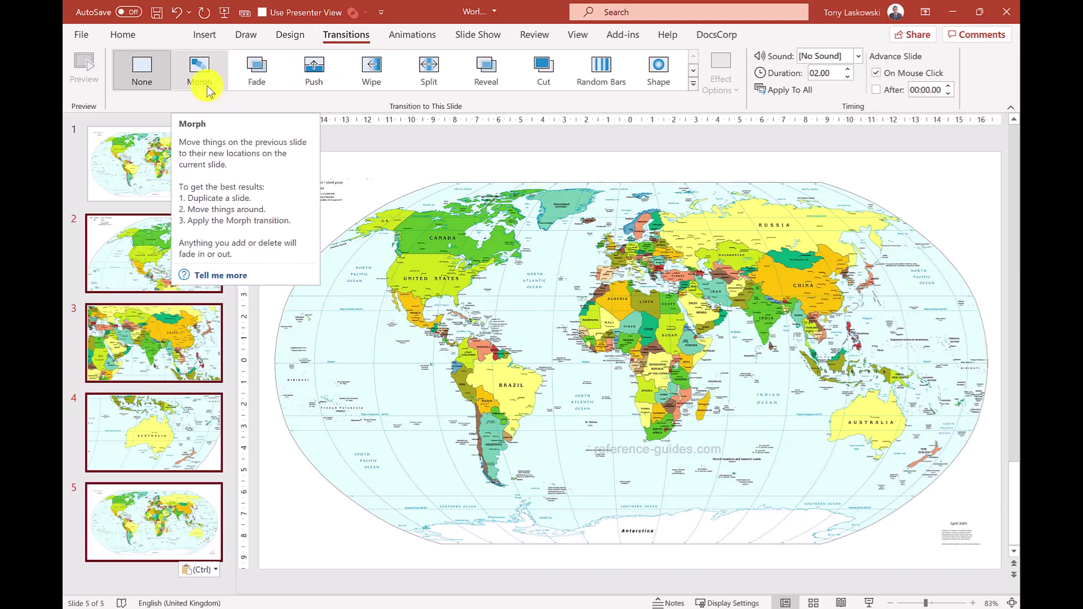
left_click(203, 161)
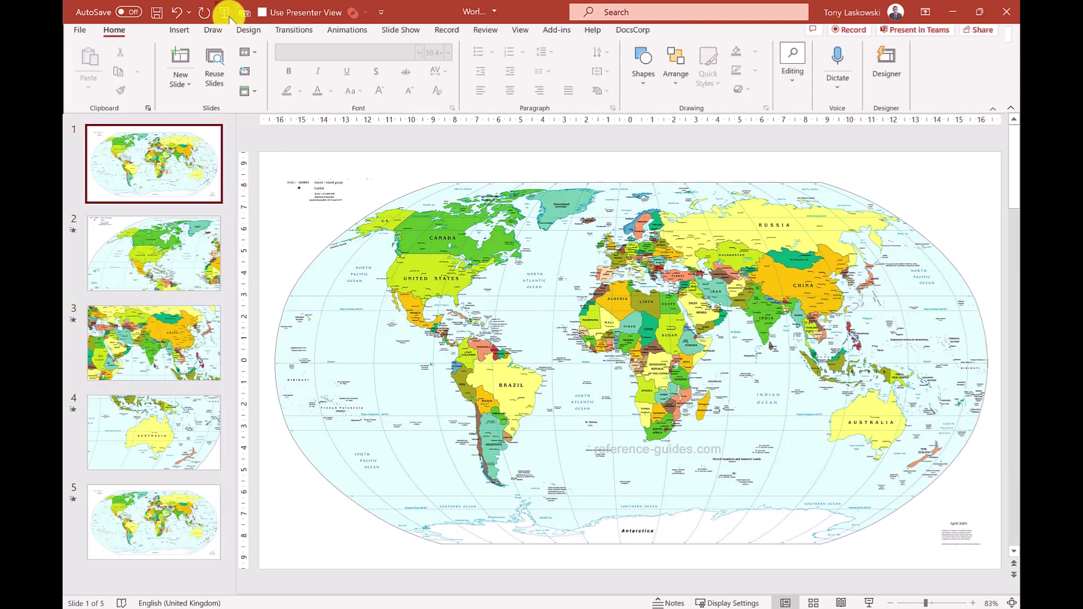
- Run the slide show from the beginning and advance to morph into the North America close-up
left_click(224, 12)
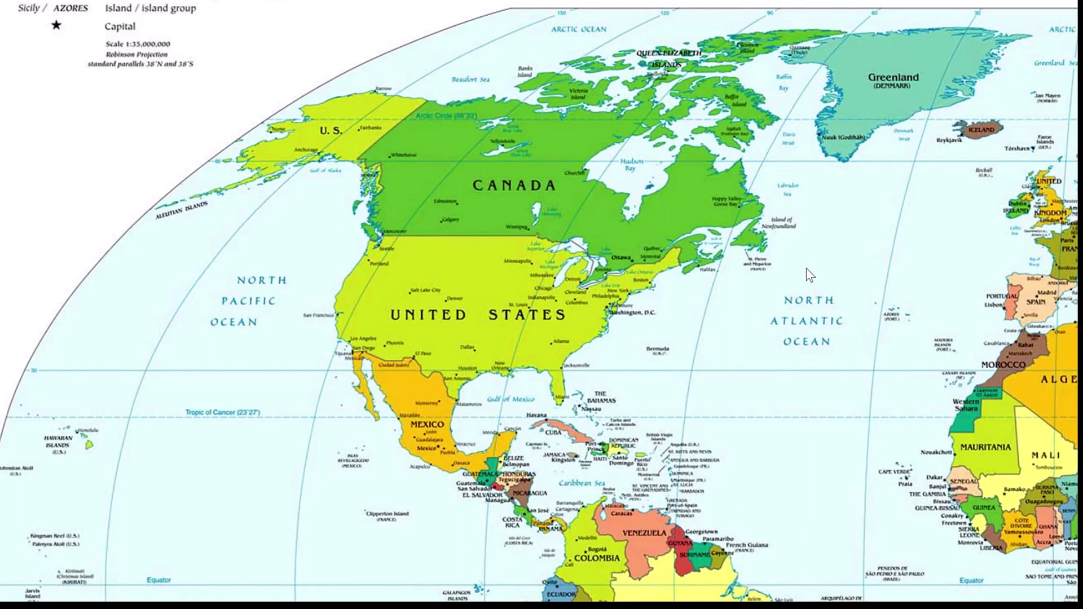
left_click(806, 275)
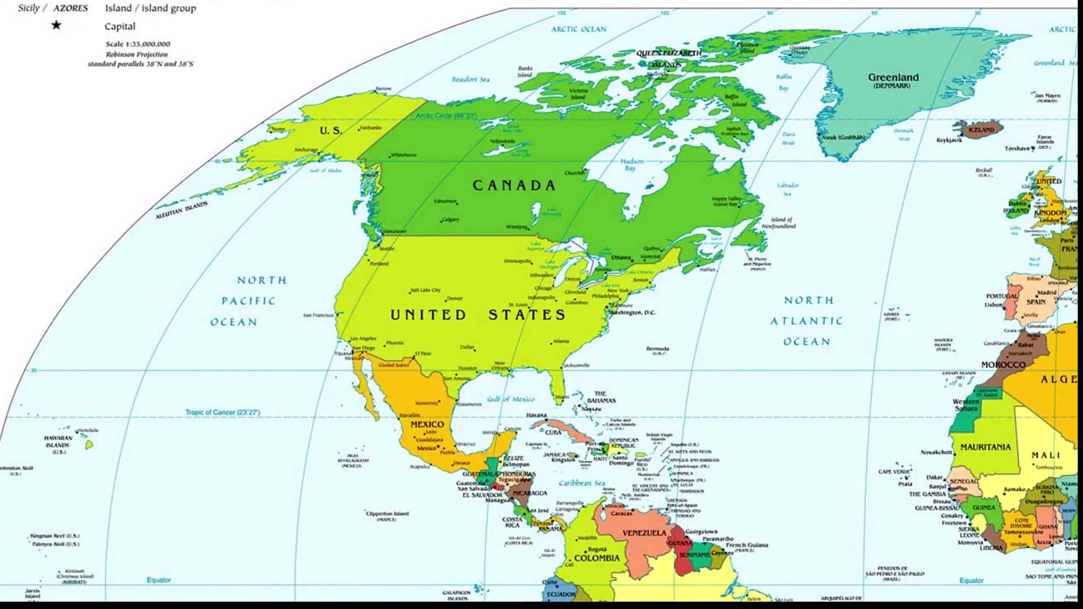